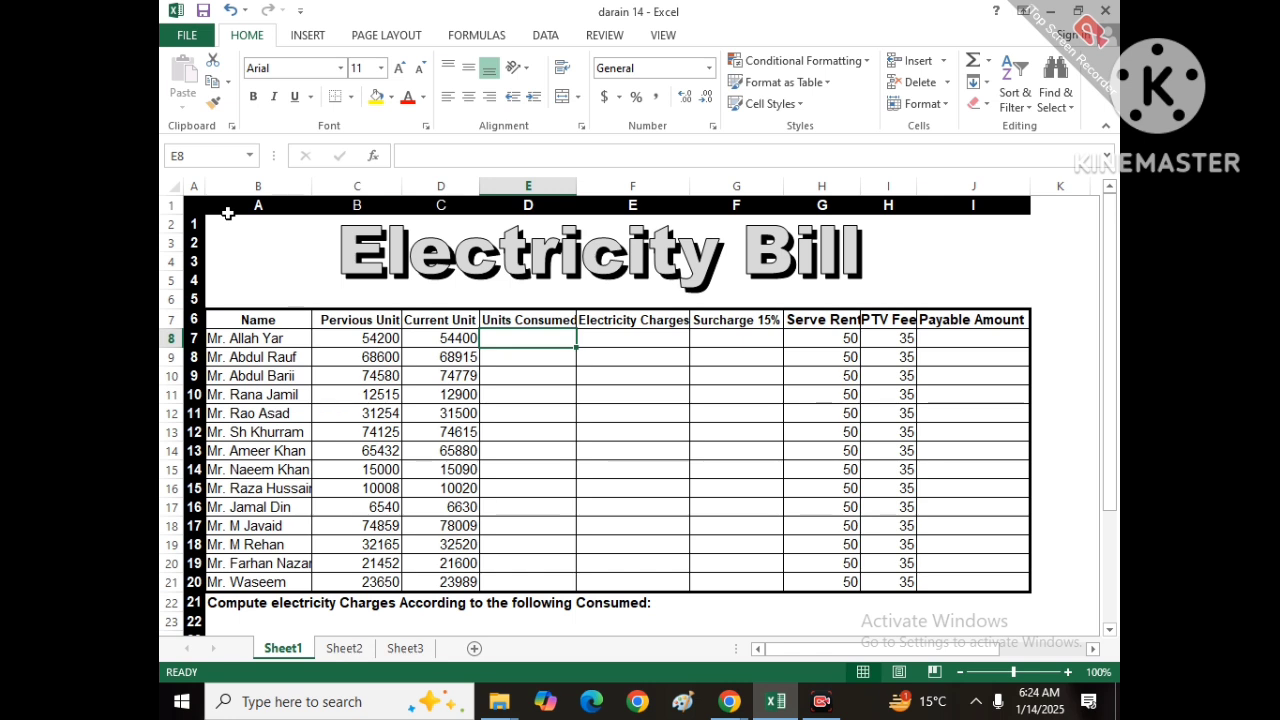
Step: Recolour the fill of the "Electricity Bill" WordArt title to the light red theme colour
left_click(788, 248)
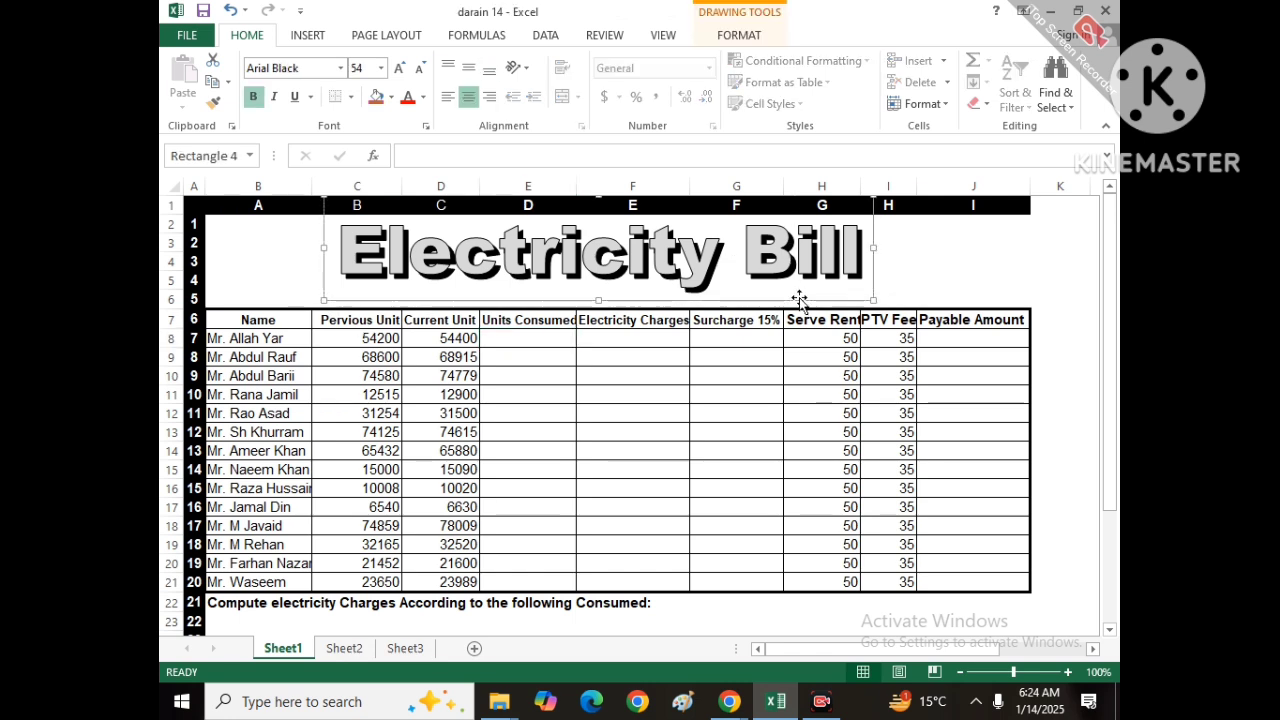
left_click(741, 35)
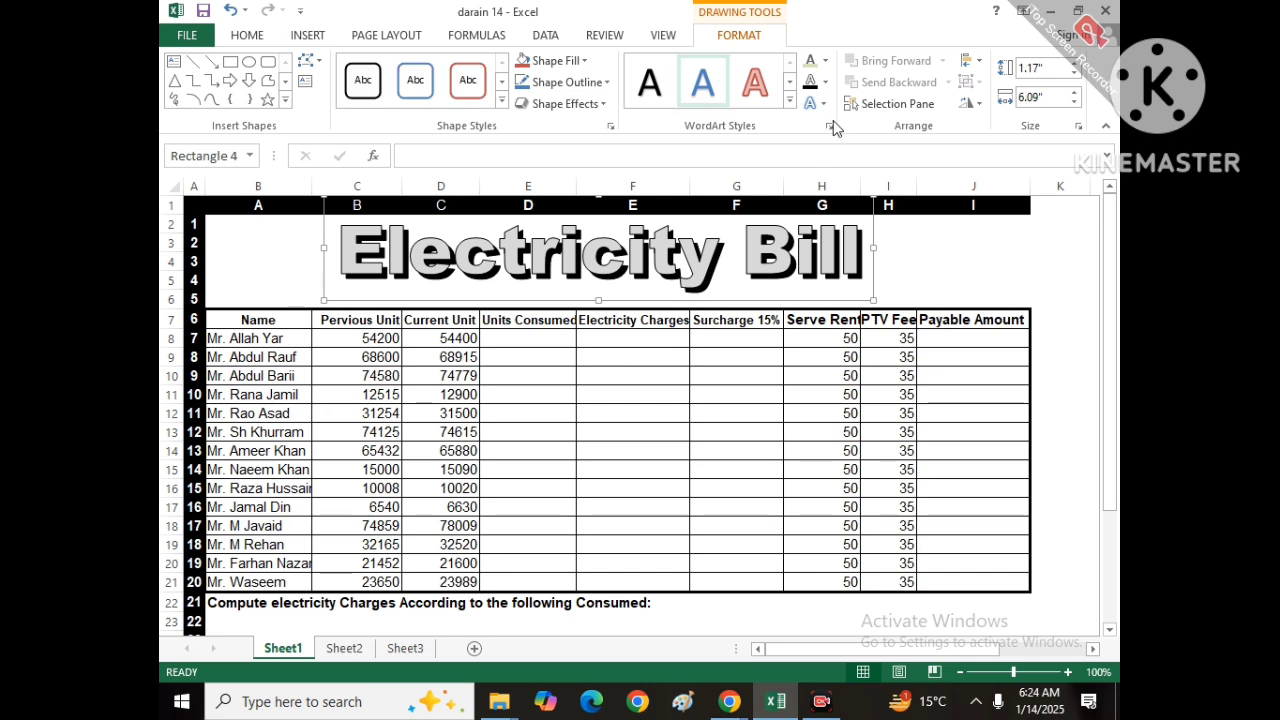
left_click(825, 62)
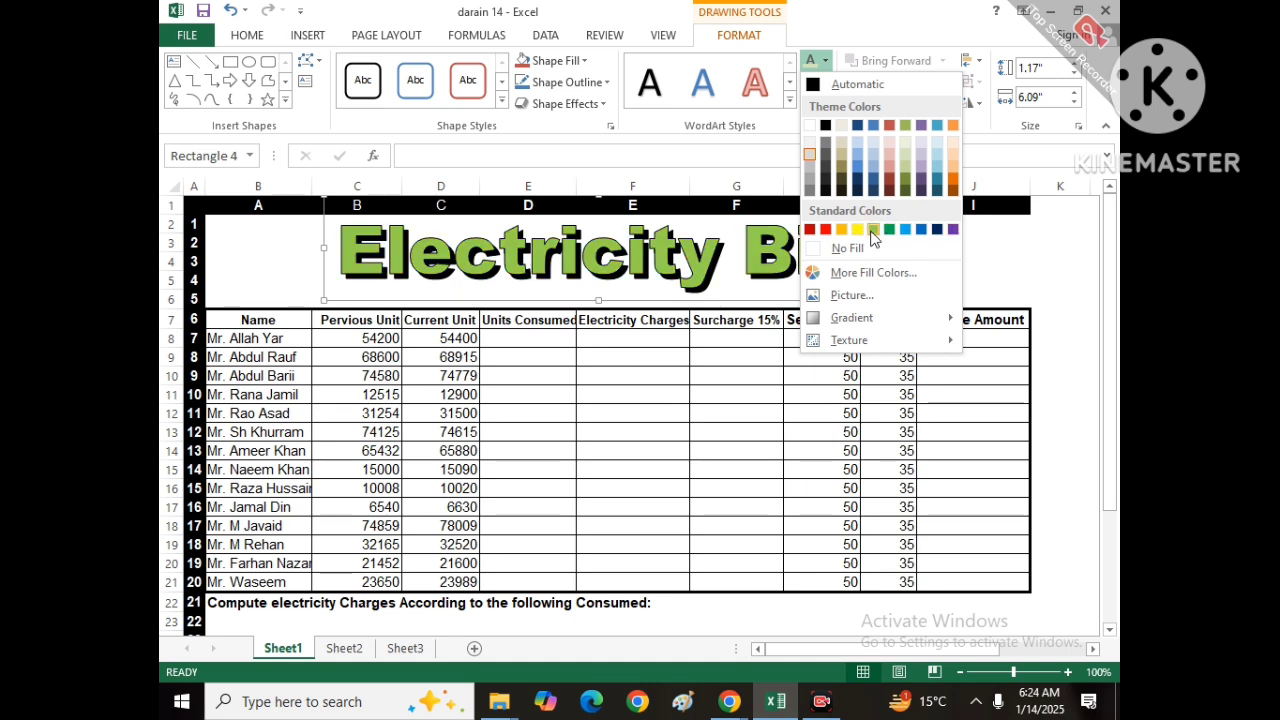
left_click(891, 156)
left_click(543, 338)
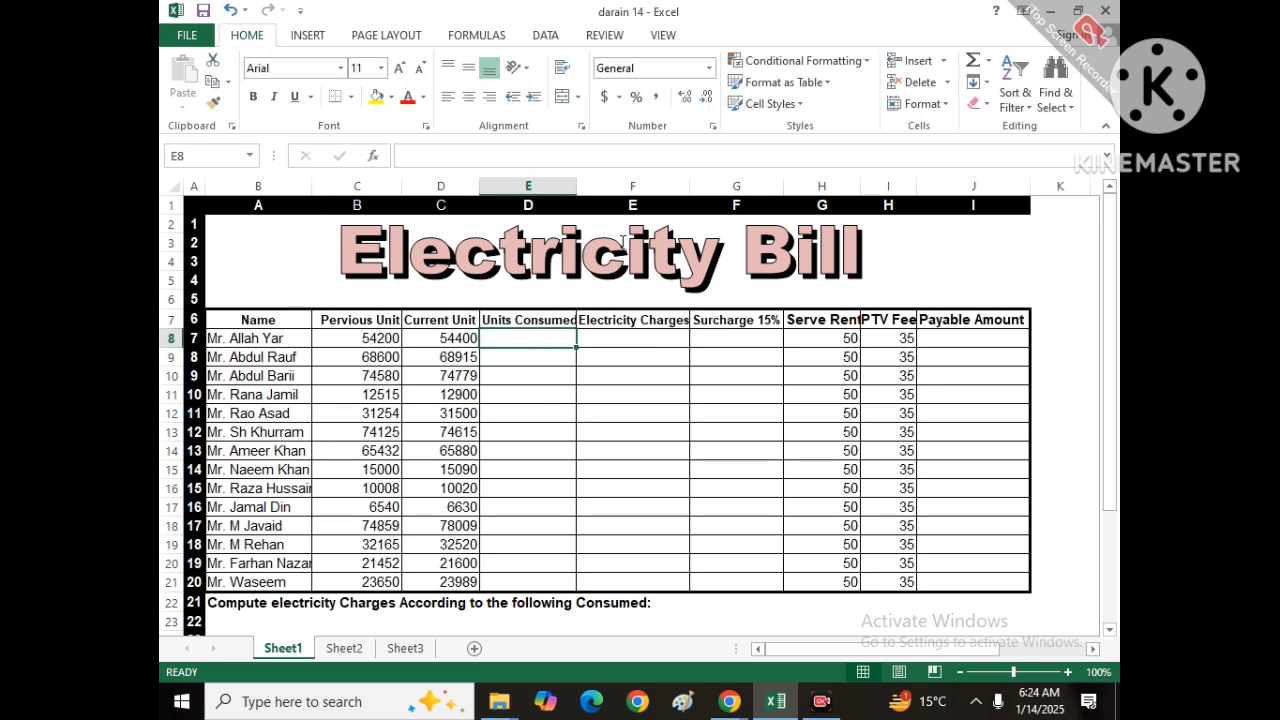
Step: Adjust the column widths by slightly widening columns B, E and H and narrowing column D
left_click_drag(577, 182, 580, 181)
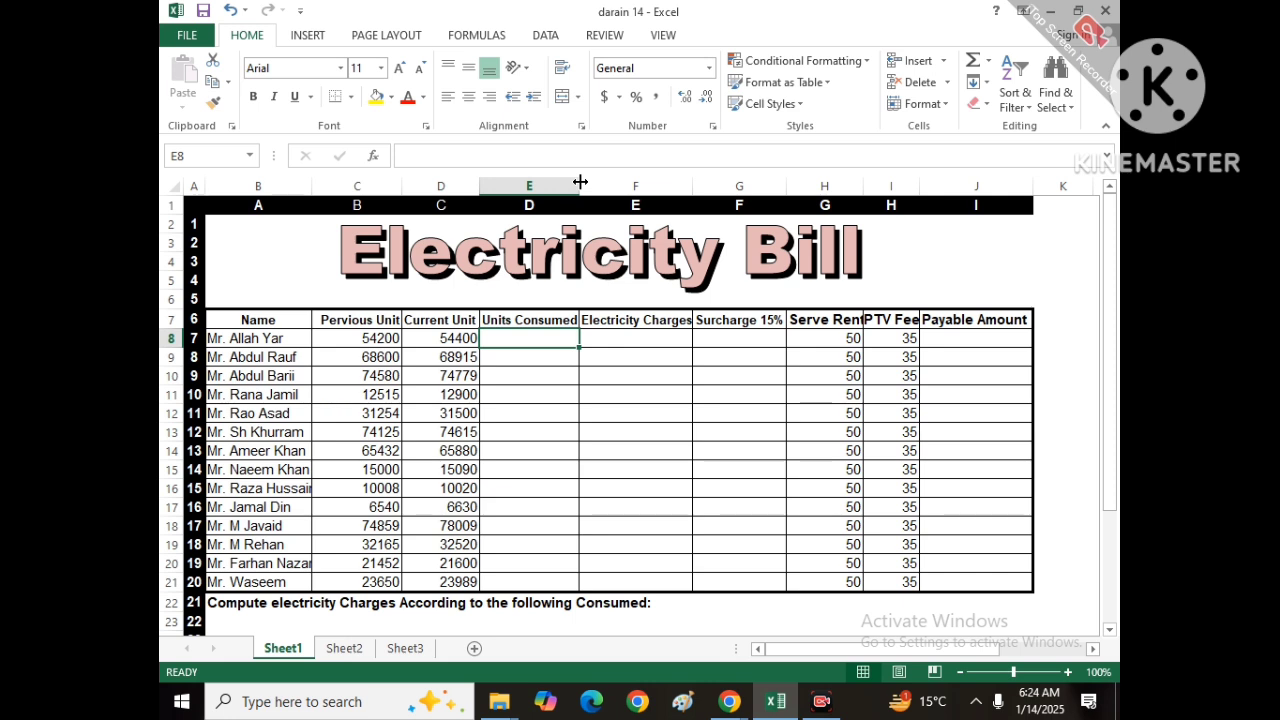
left_click_drag(863, 186, 866, 186)
left_click(866, 186)
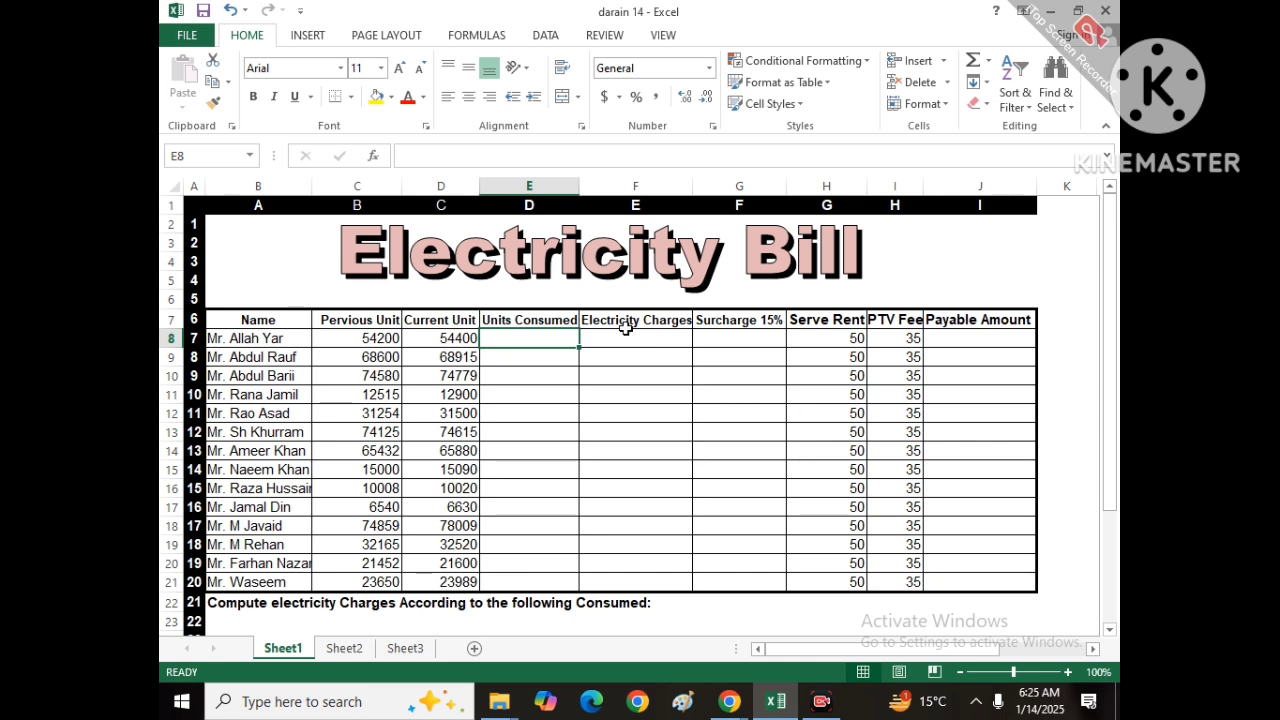
left_click_drag(479, 186, 474, 186)
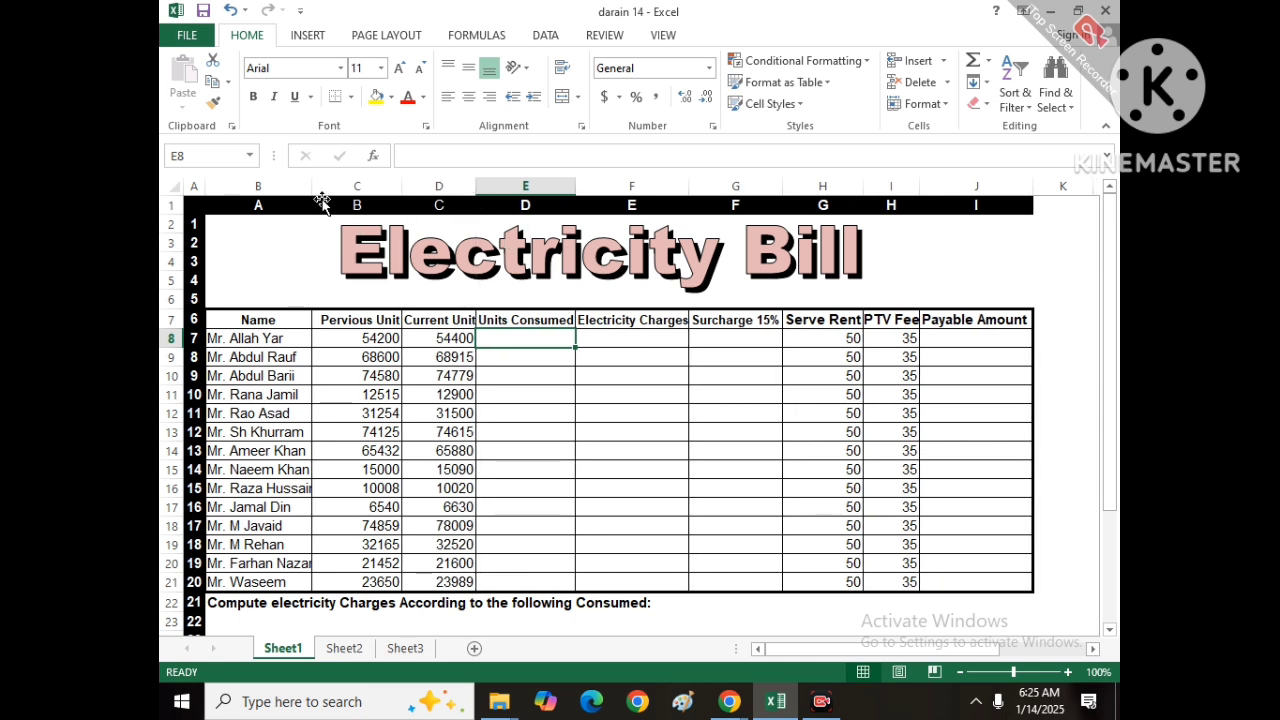
left_click_drag(311, 186, 313, 186)
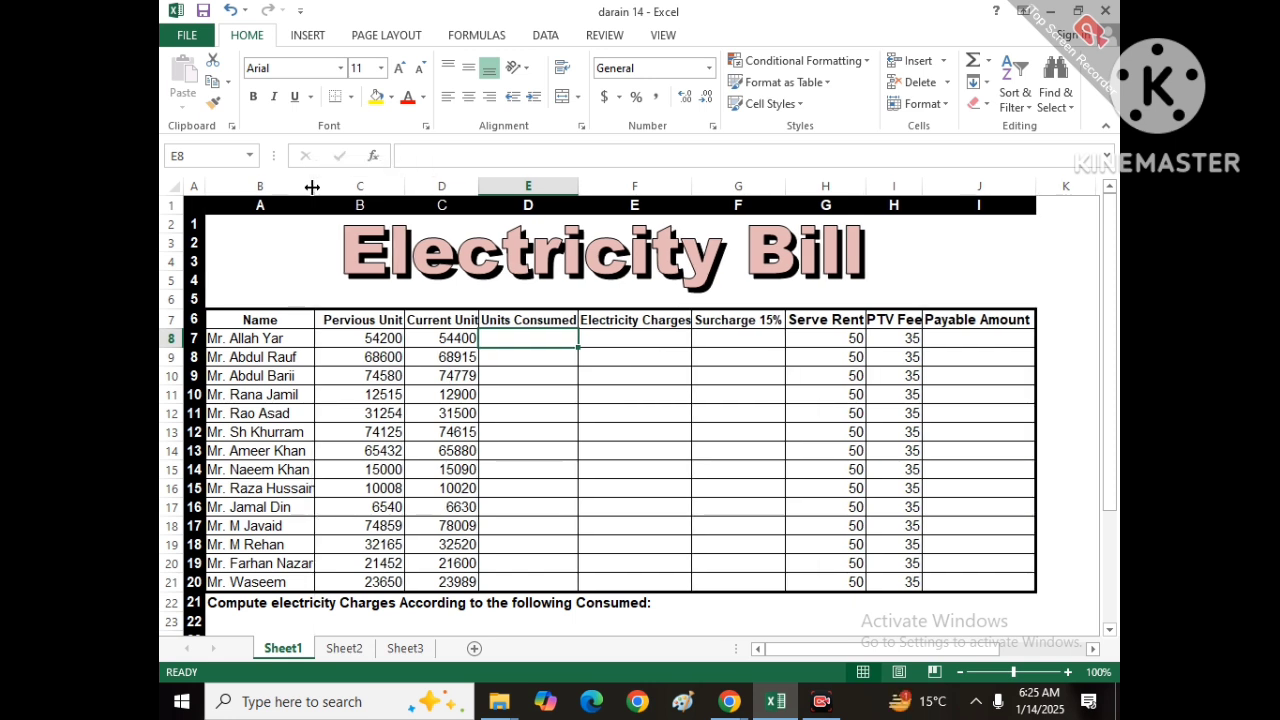
Step: Check the bill's page layout in the print preview and return to the Units Consumed column
key("ctrl+p")
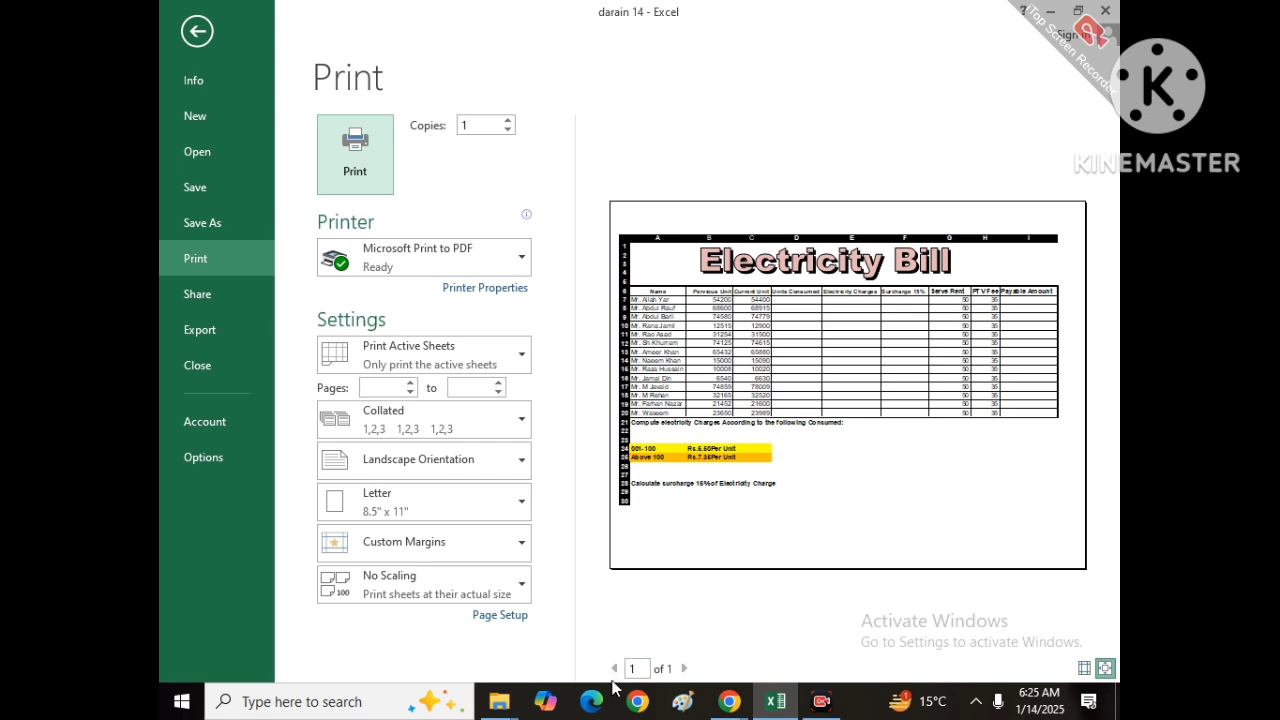
left_click(646, 658)
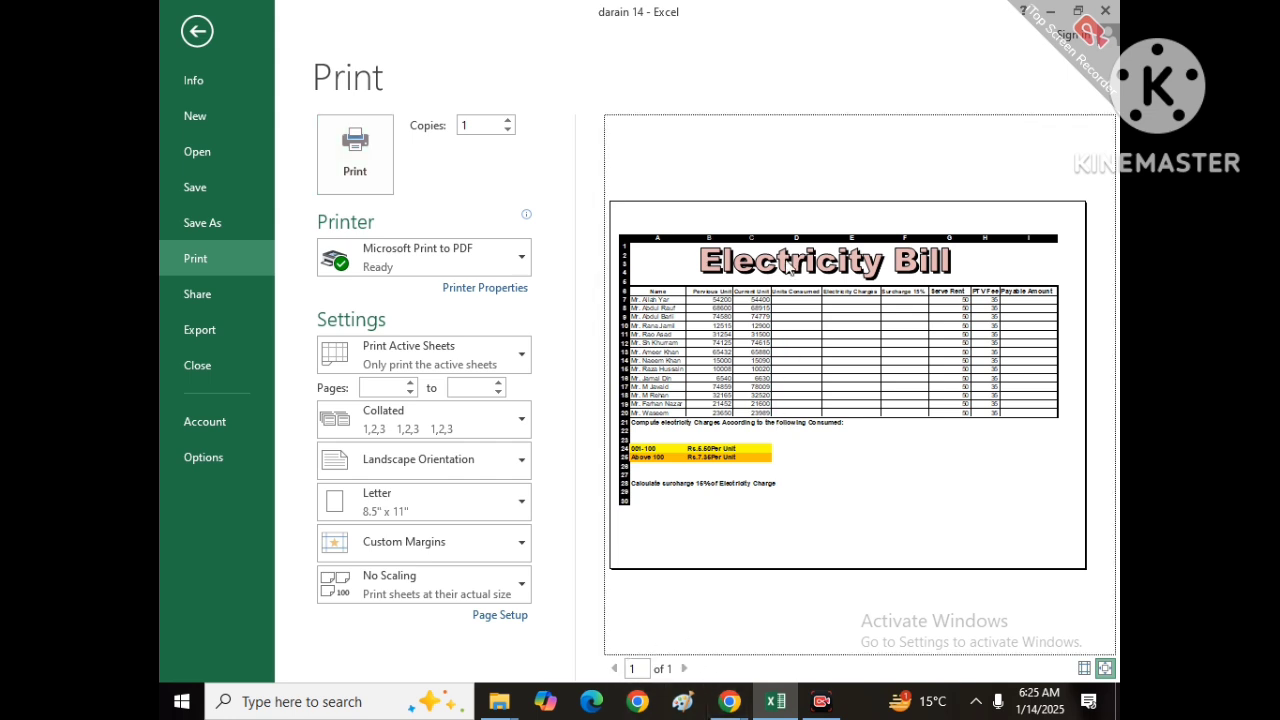
key("Escape")
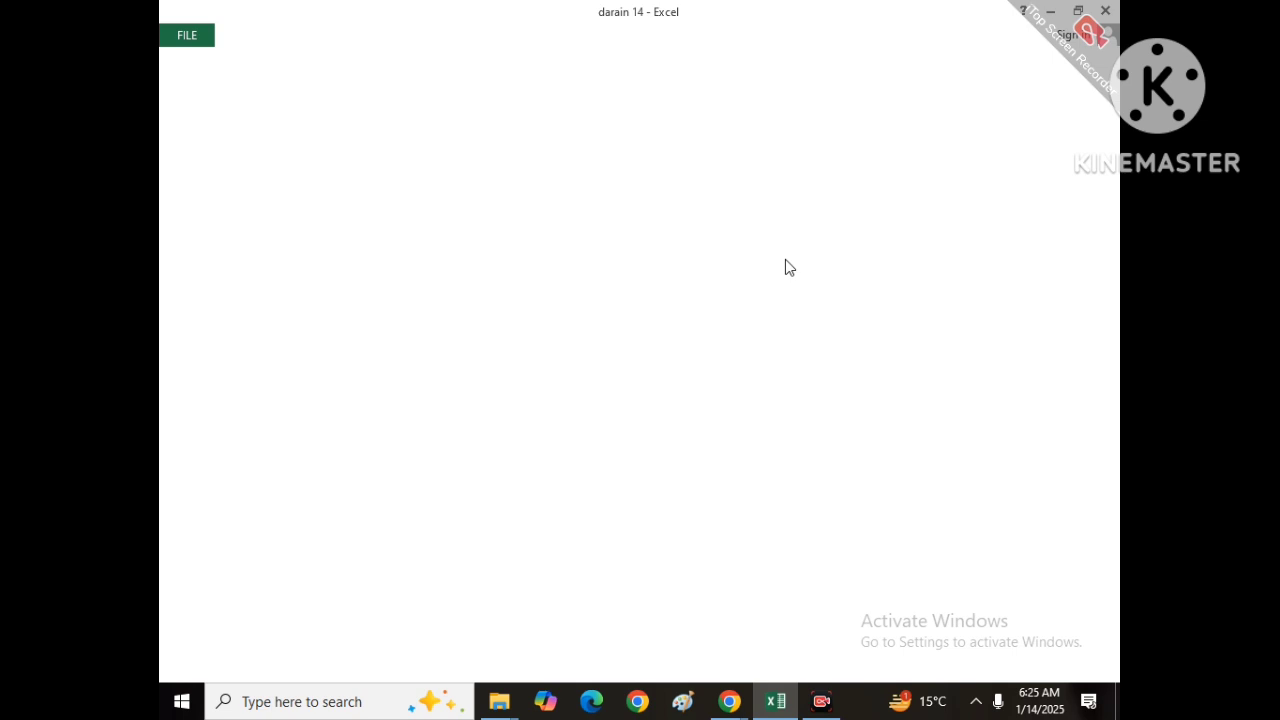
left_click(1103, 200)
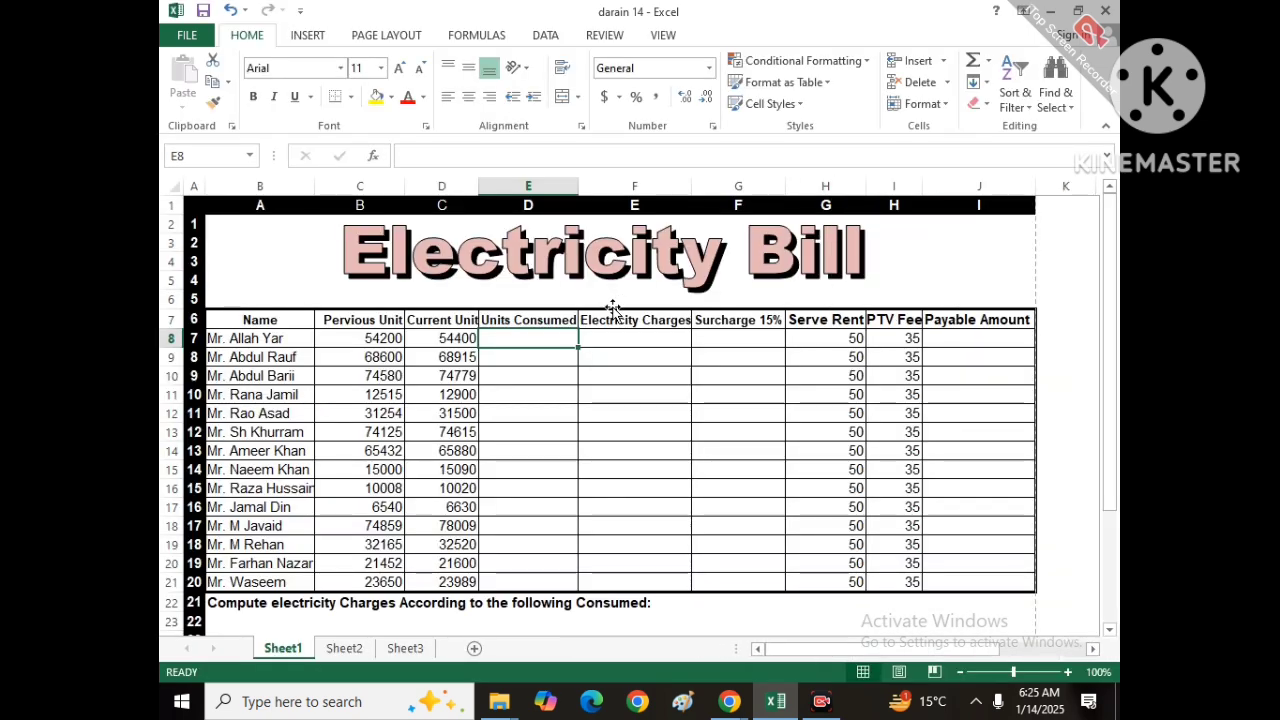
left_click(547, 352)
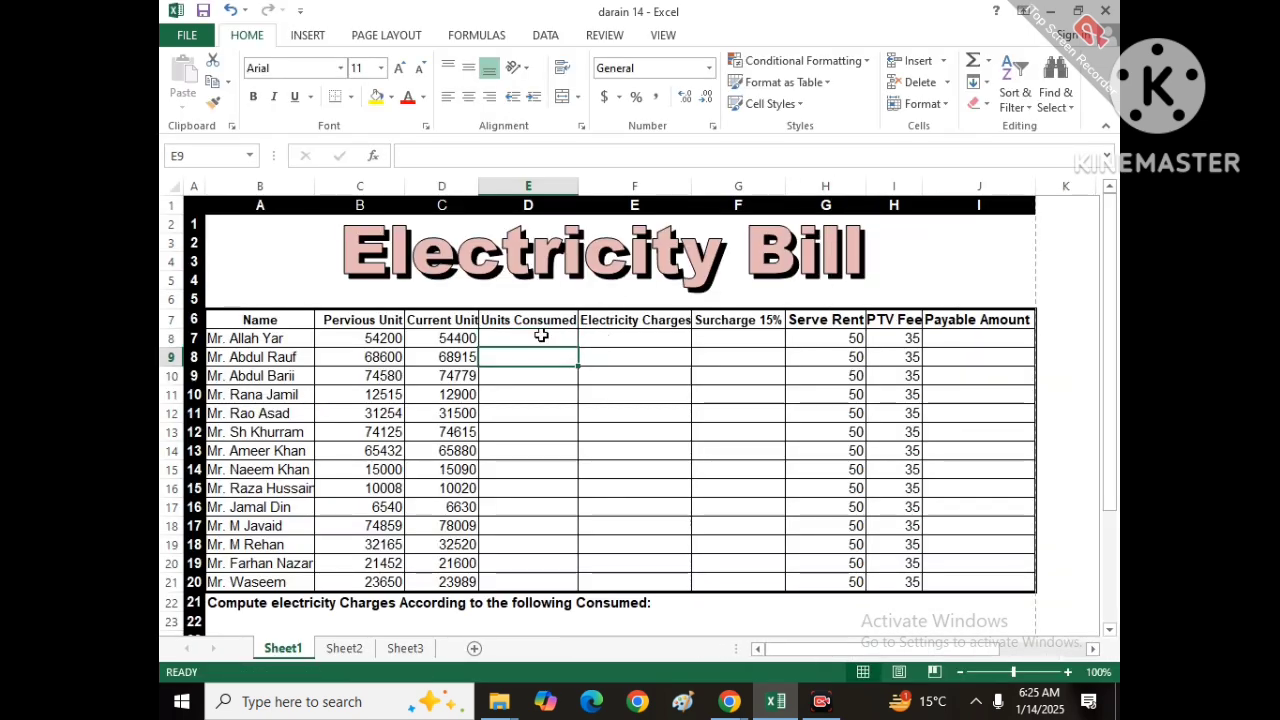
left_click(541, 337)
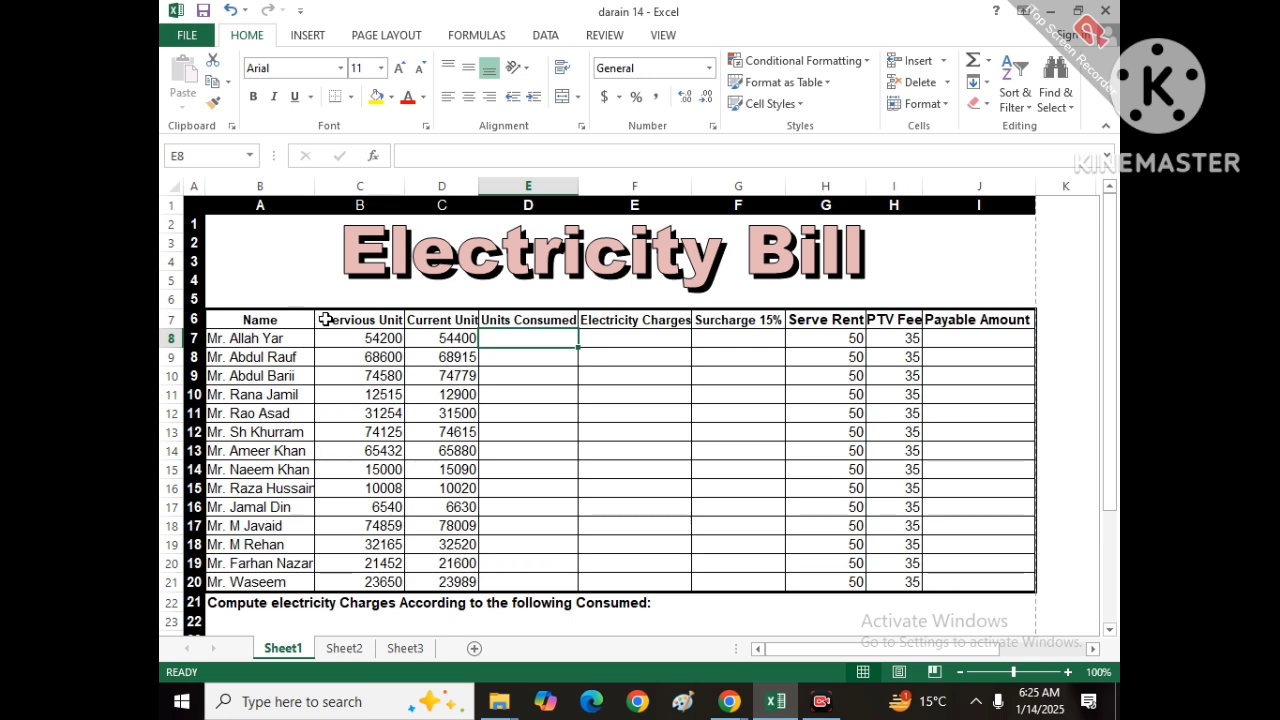
Step: Centre the header labels in B7:J7, from Name to Payable Amount
left_click(357, 320)
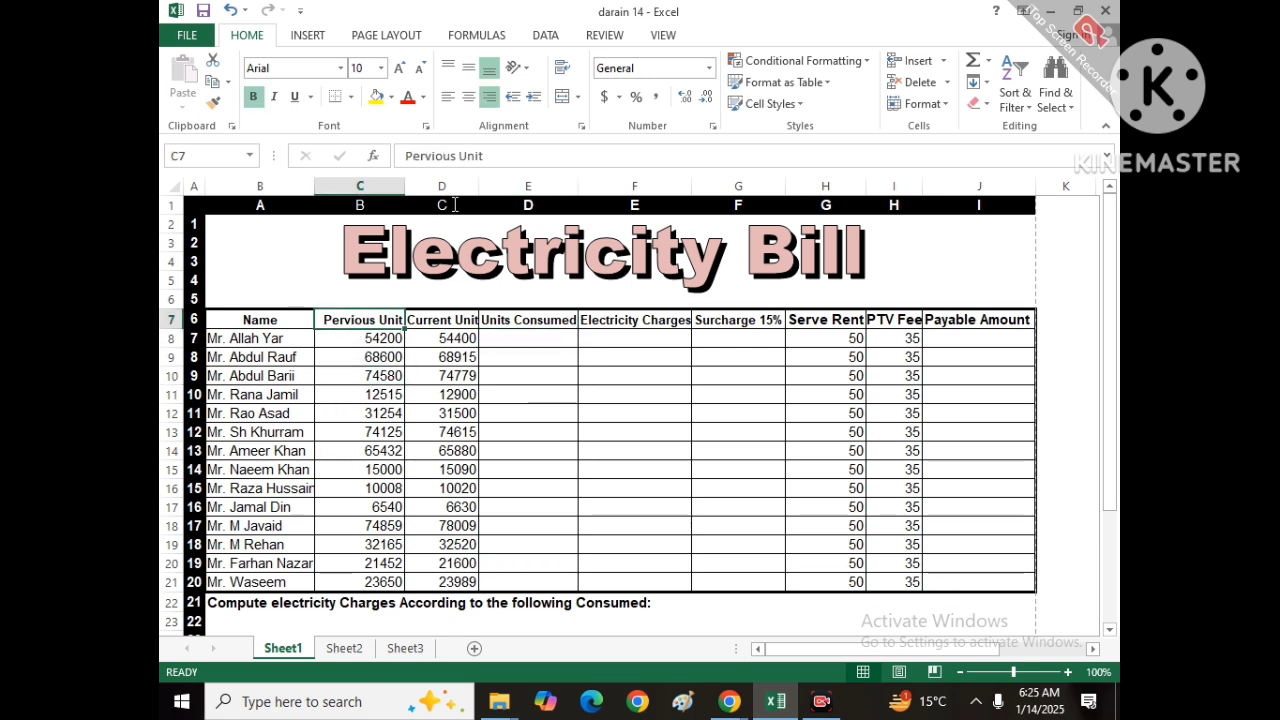
left_click(471, 98)
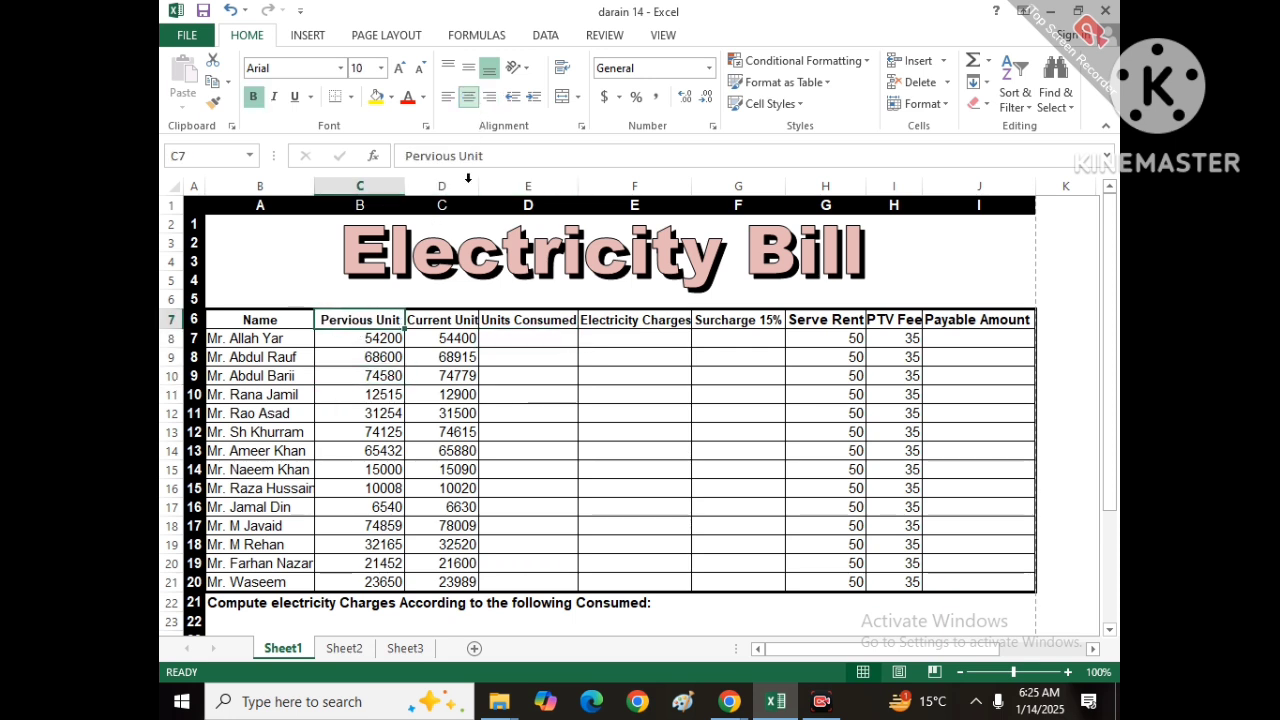
left_click_drag(259, 320, 305, 319)
left_click(1000, 321)
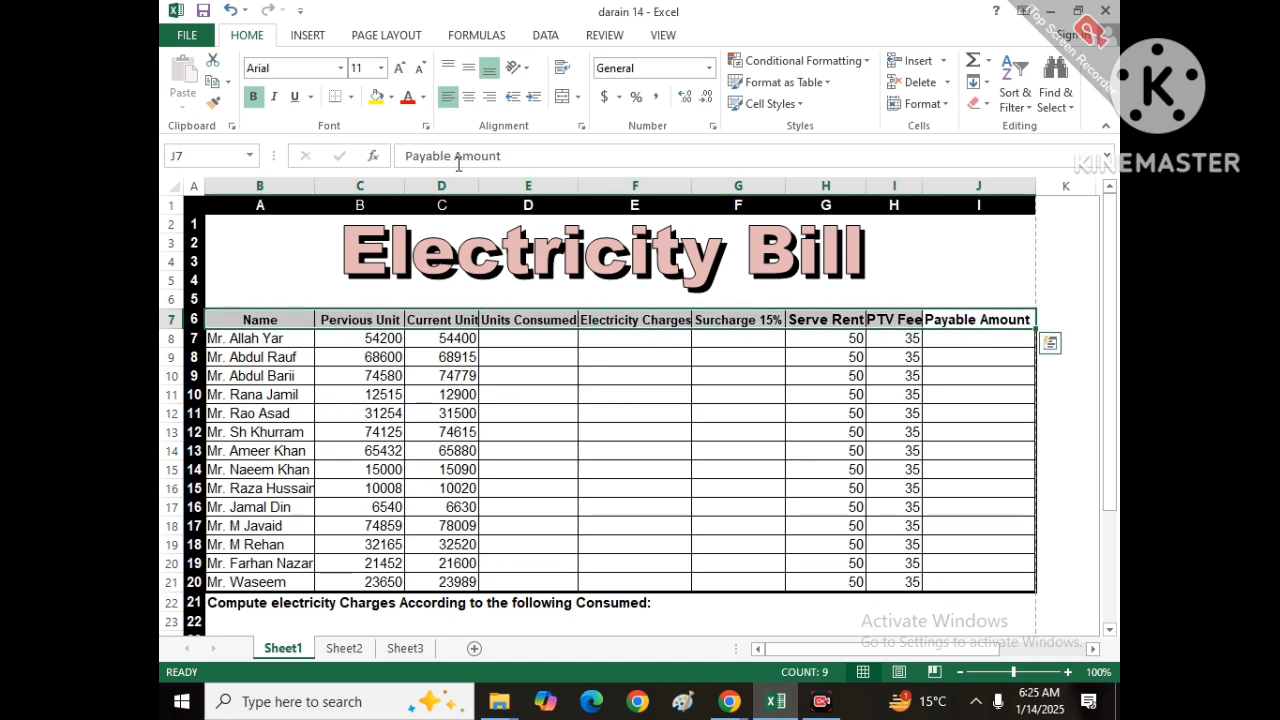
left_click(468, 96)
left_click(514, 431)
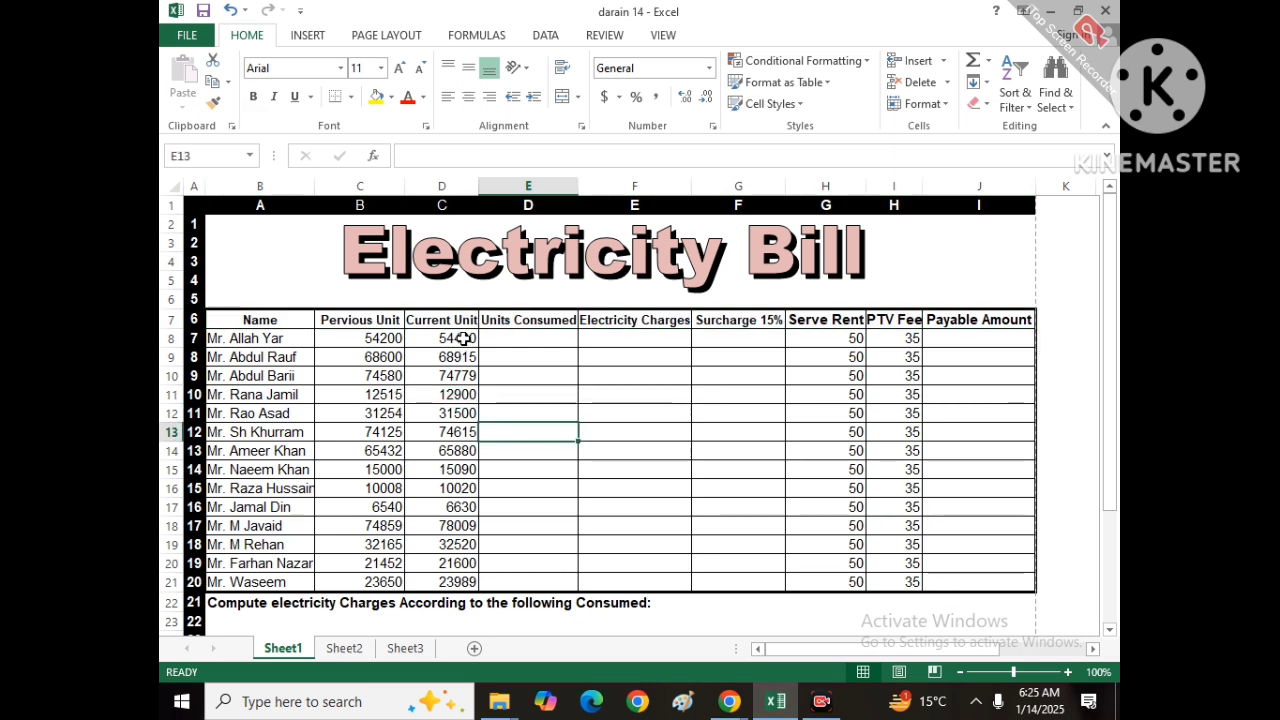
Step: Fill the 001-100 rate row below the table (B25:D25) with light green
left_click(462, 339)
left_click(521, 345)
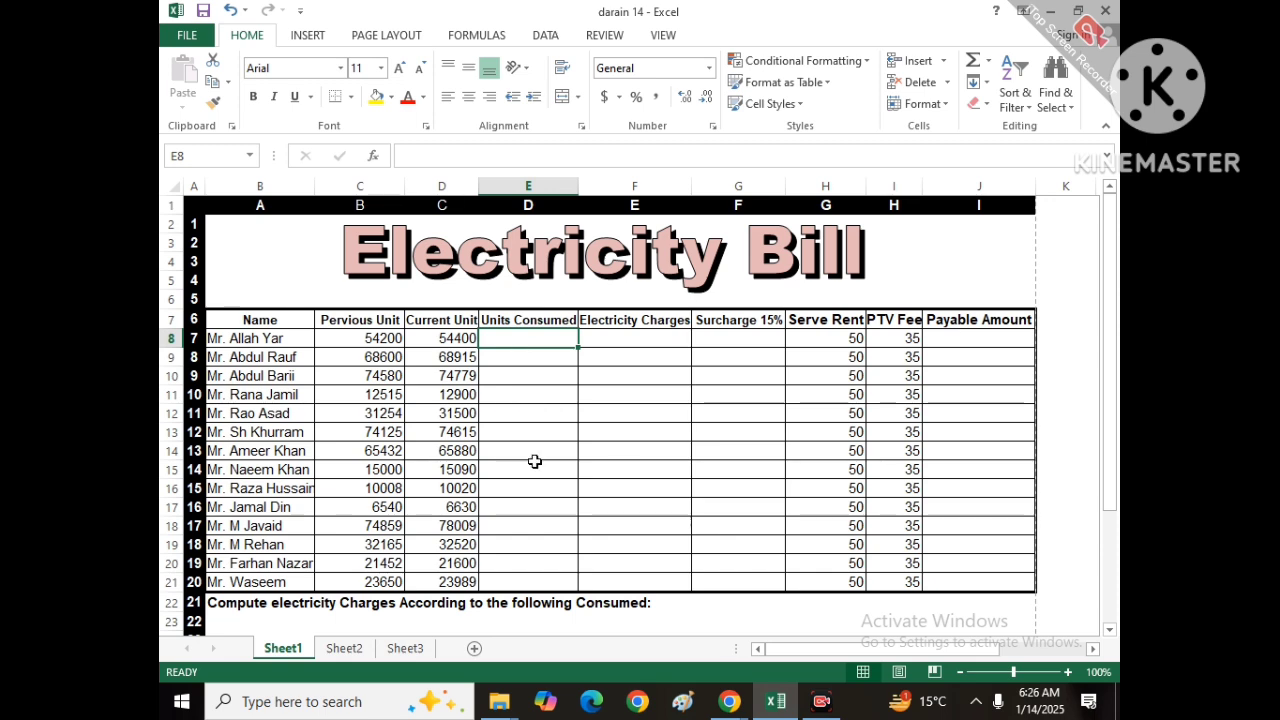
scroll(533, 460, "down", 3)
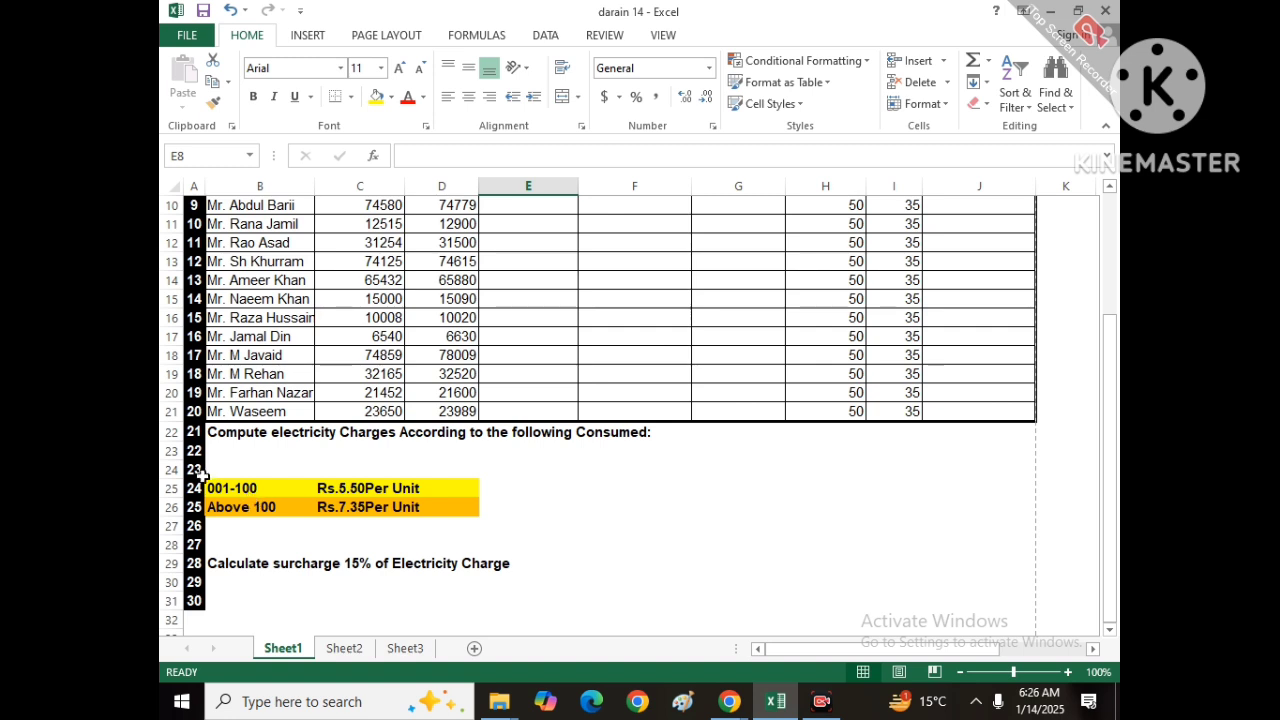
left_click_drag(209, 487, 420, 485)
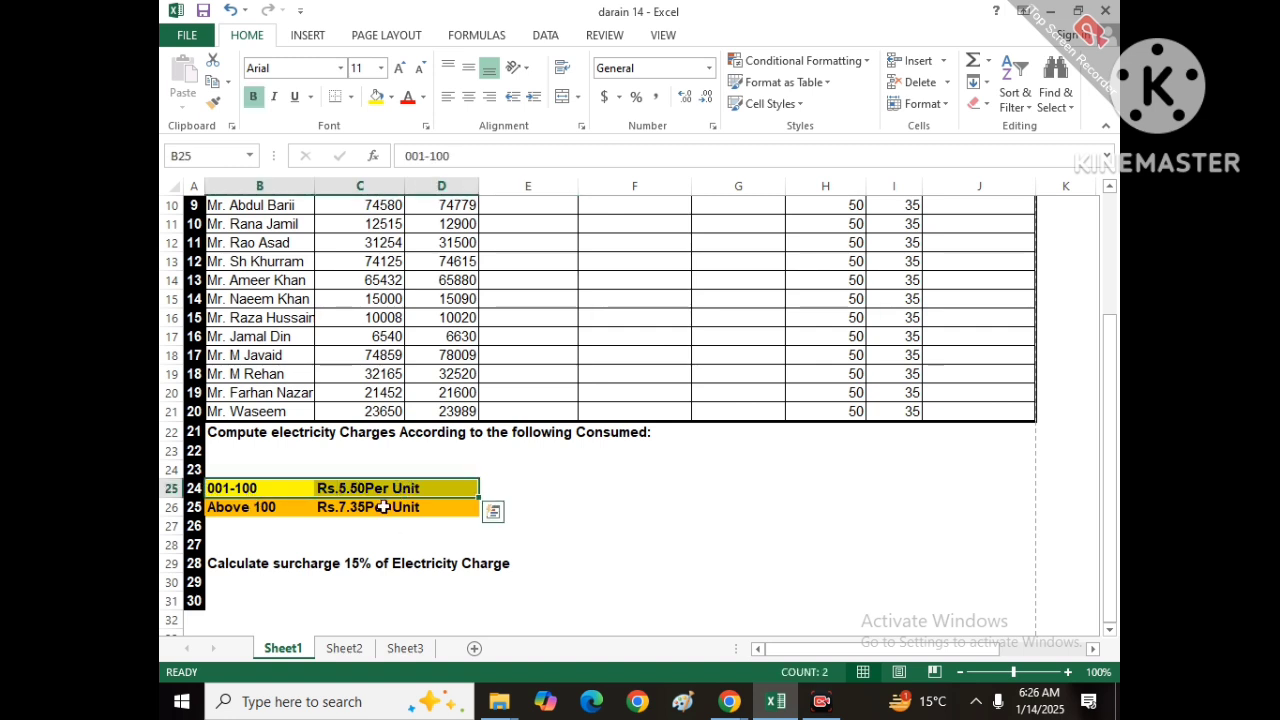
left_click(391, 97)
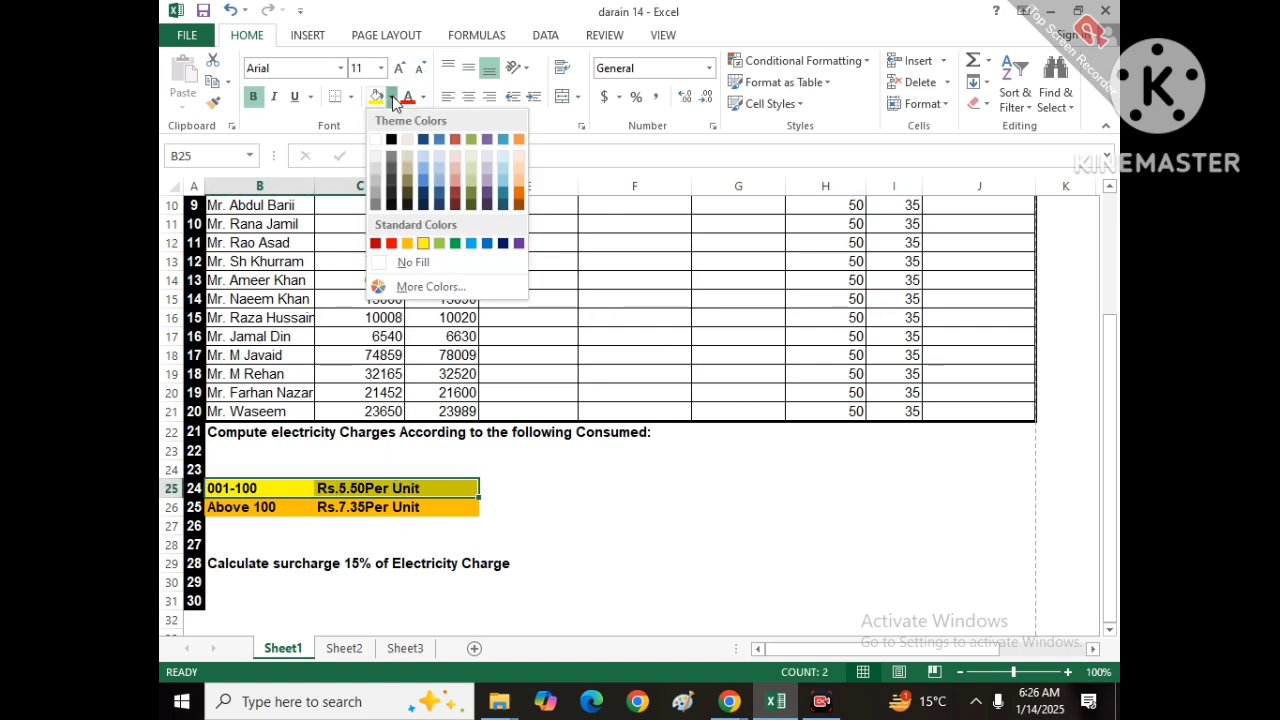
left_click(443, 245)
left_click_drag(268, 507, 447, 504)
left_click(447, 504)
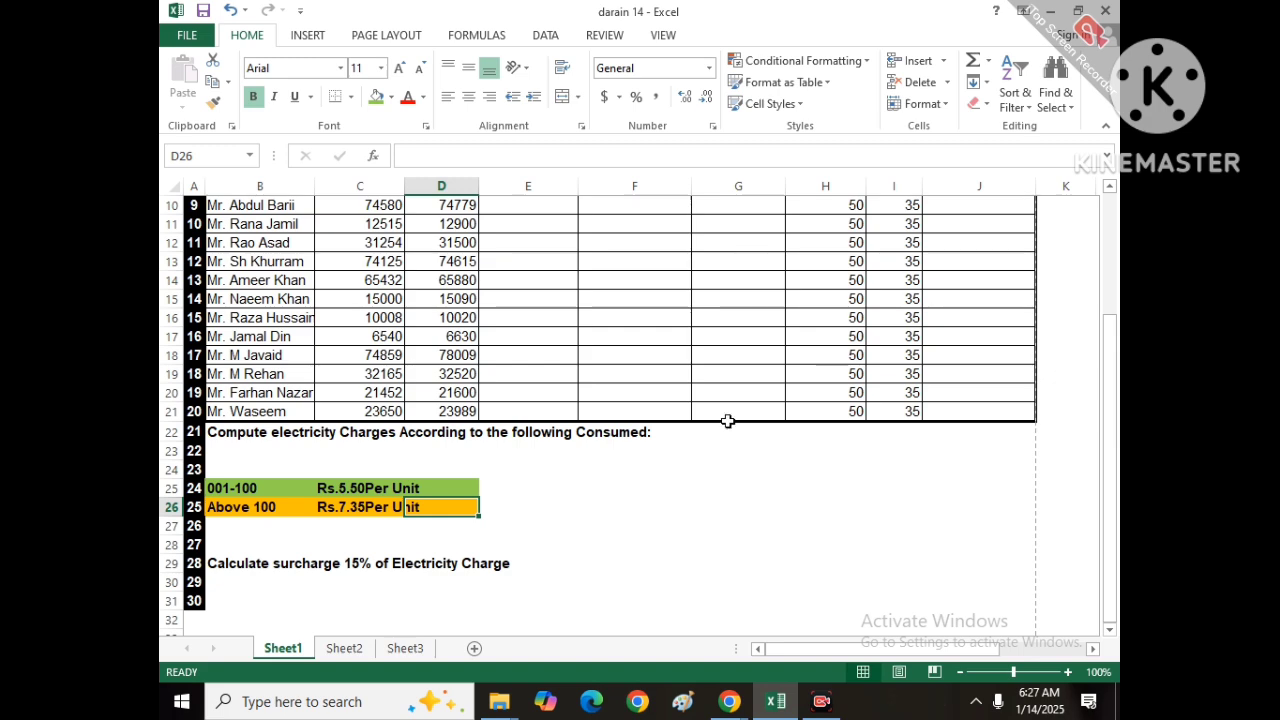
Step: Calculate the first customer's Units Consumed in E8 with the formula =D8-C8
scroll(612, 352, "up", 3)
left_click(559, 341)
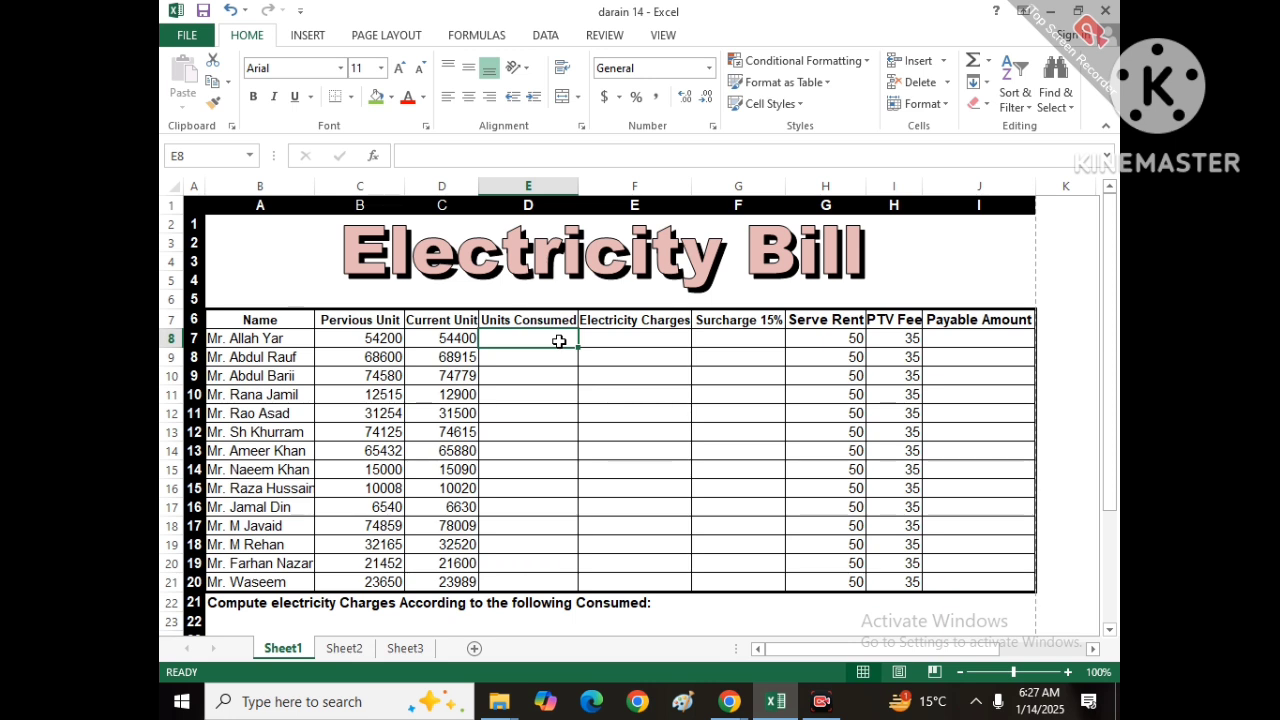
type("=")
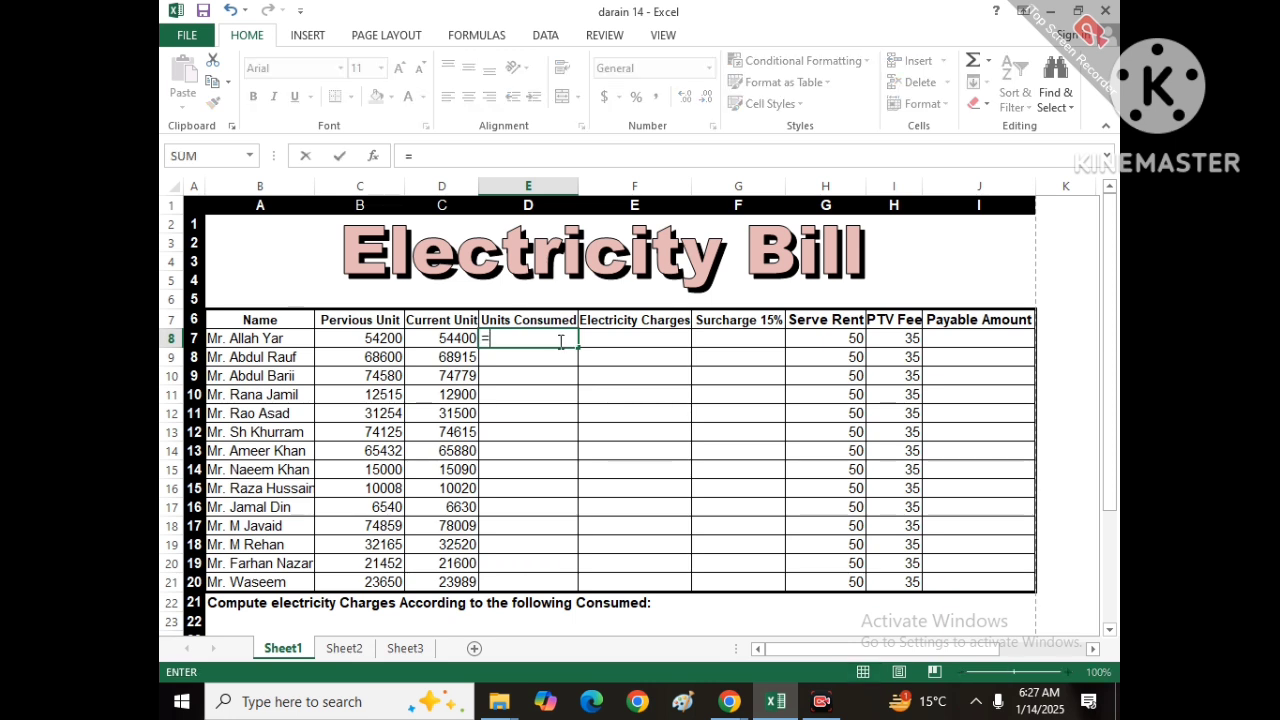
left_click(446, 341)
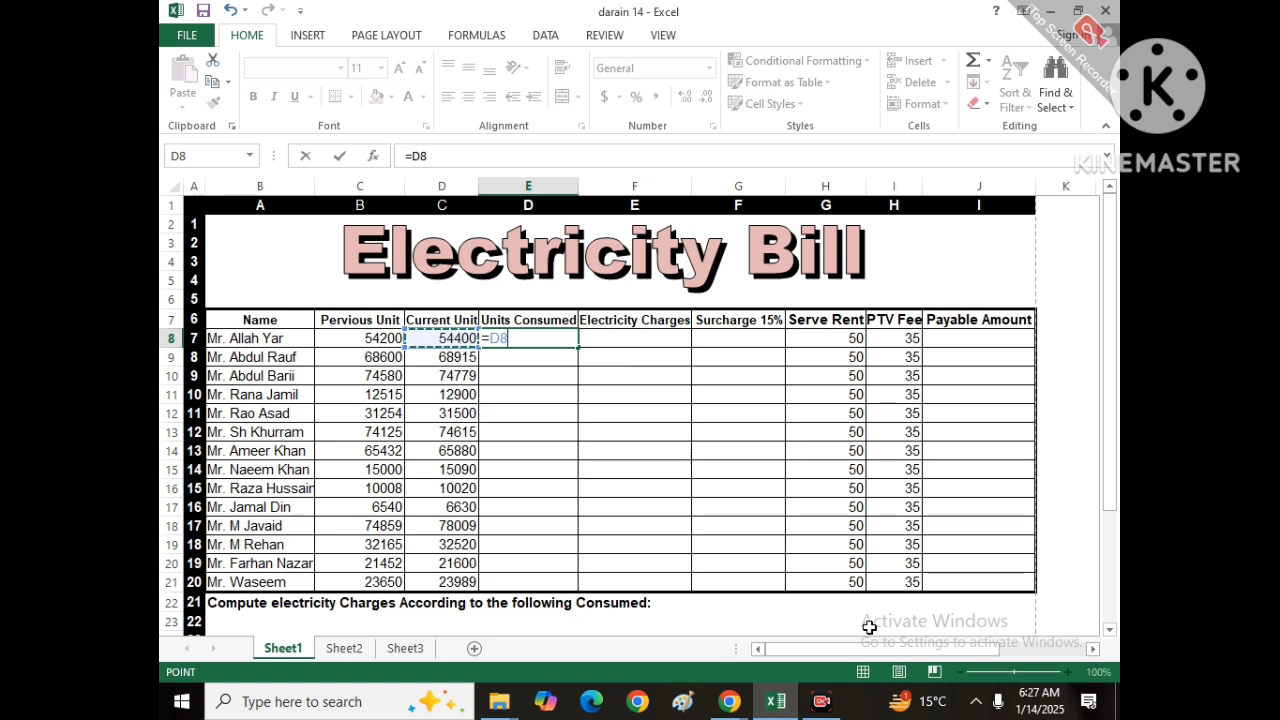
type("-")
left_click(363, 338)
key("Return")
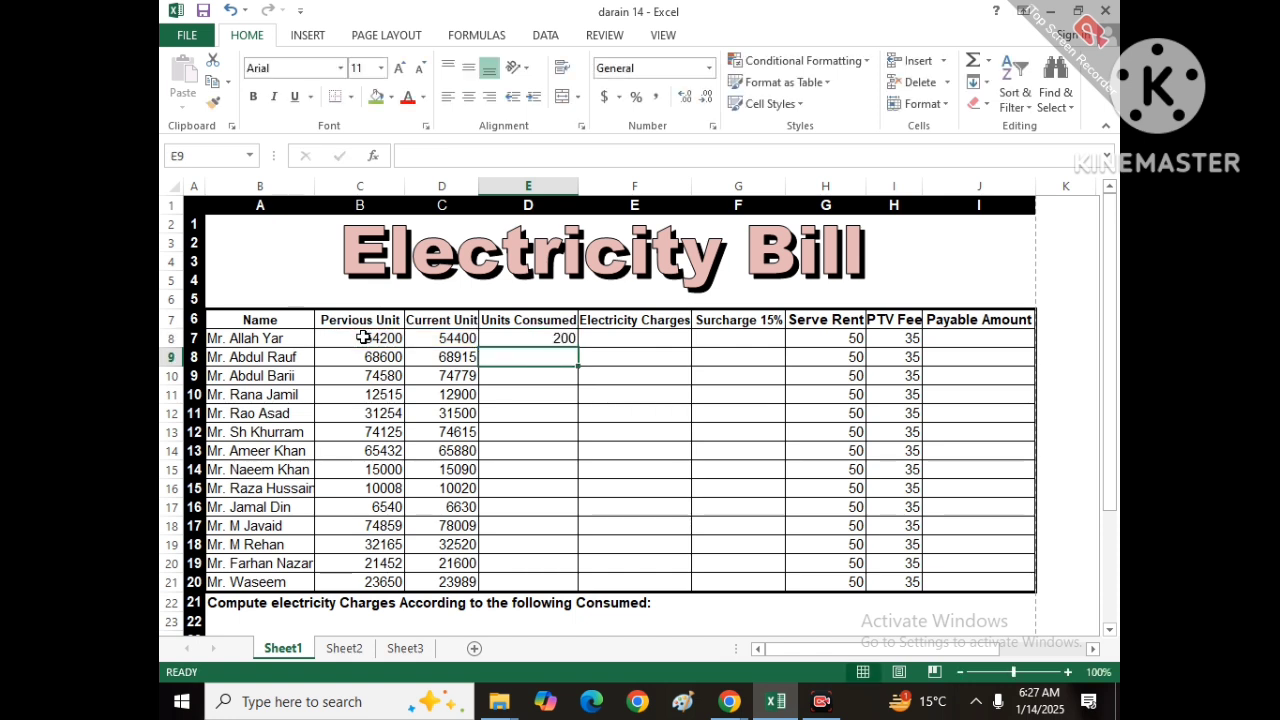
Step: Calculate the second customer's Units Consumed in E9 with the formula =D9-C9
type("=")
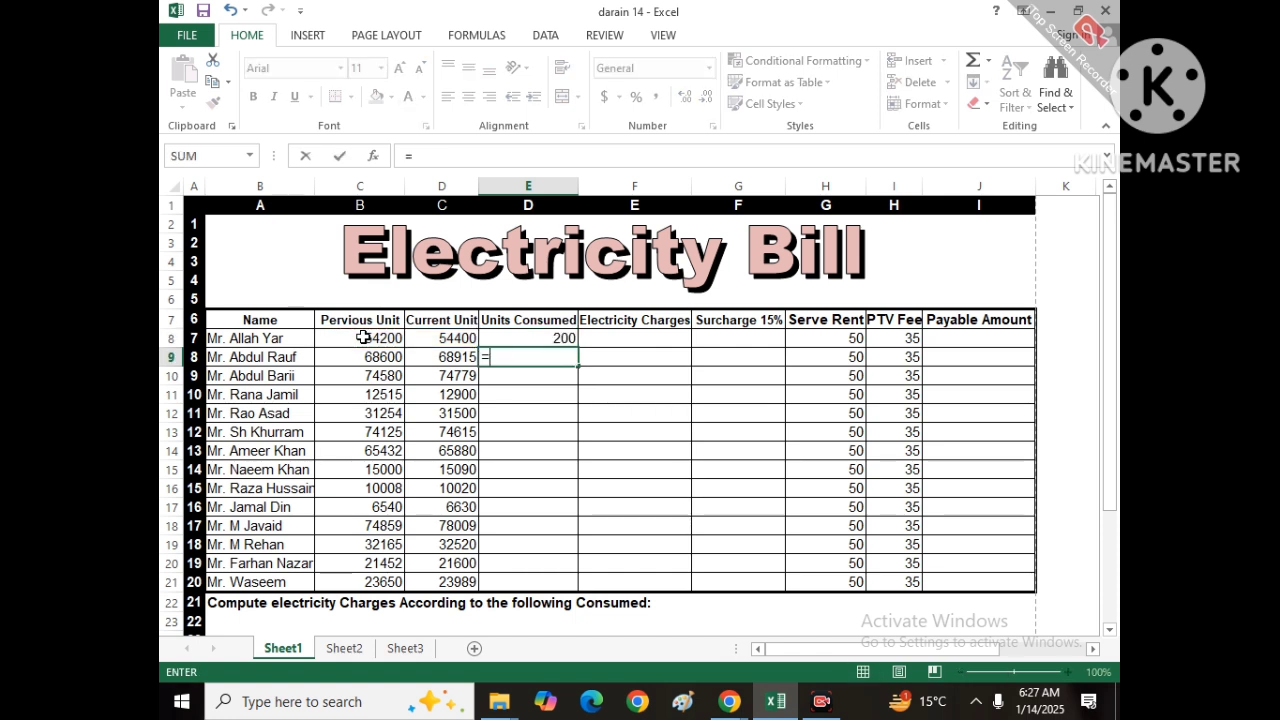
left_click(432, 356)
type("-")
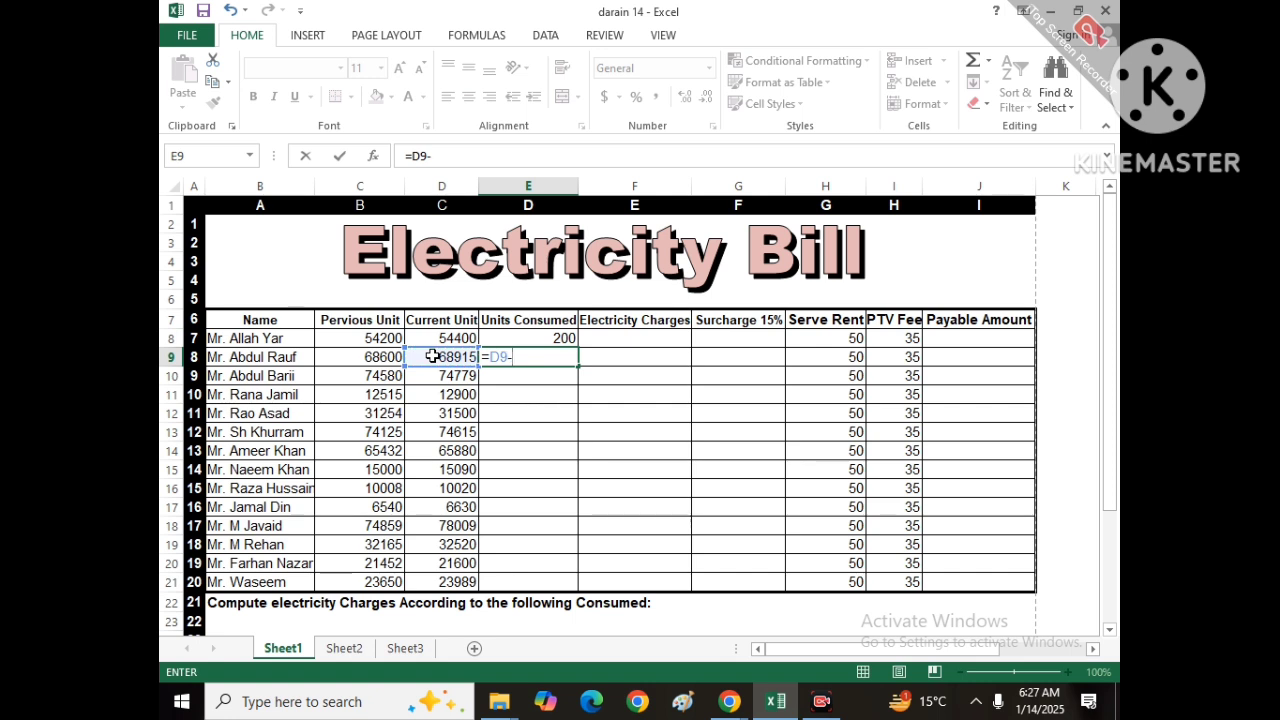
left_click(368, 357)
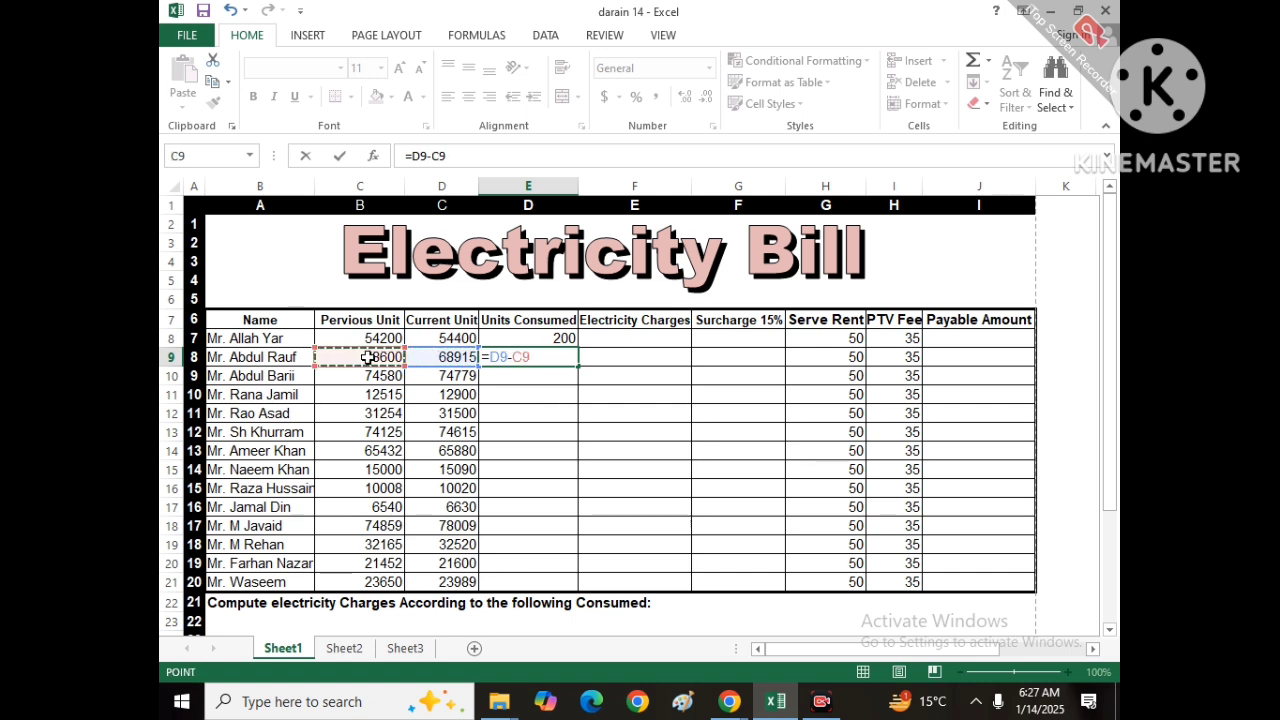
key("Return")
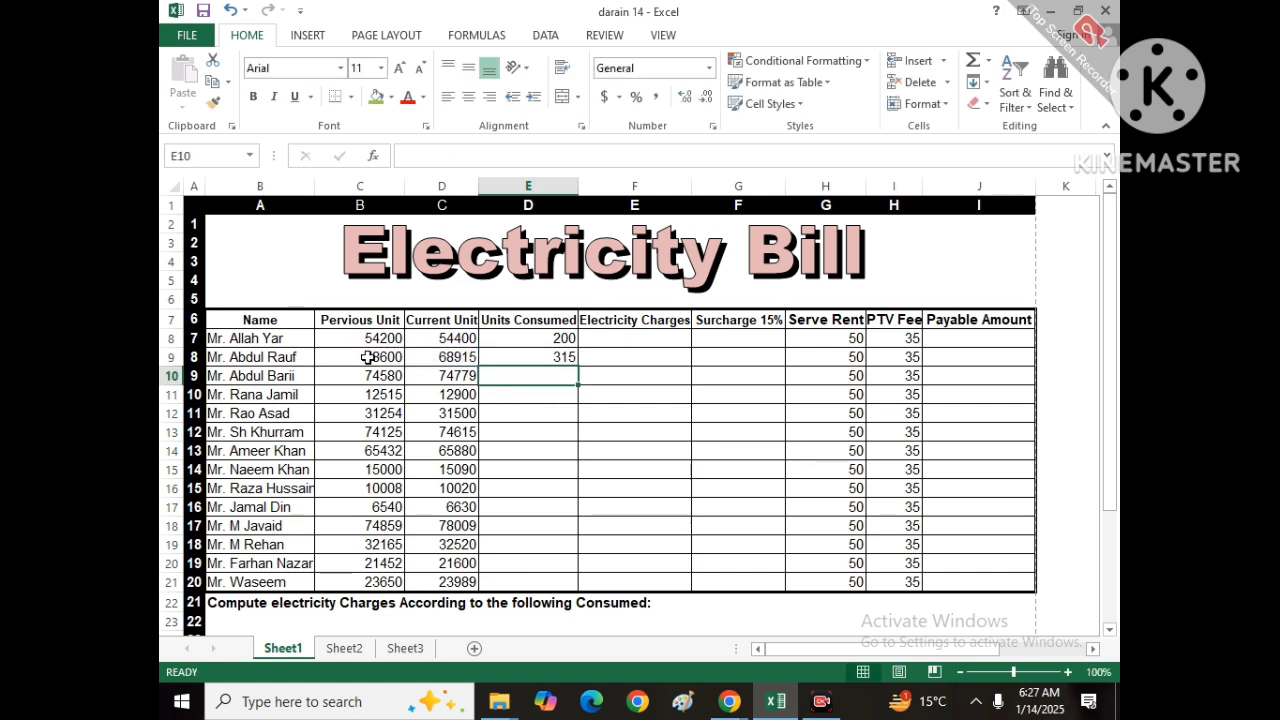
left_click(605, 338)
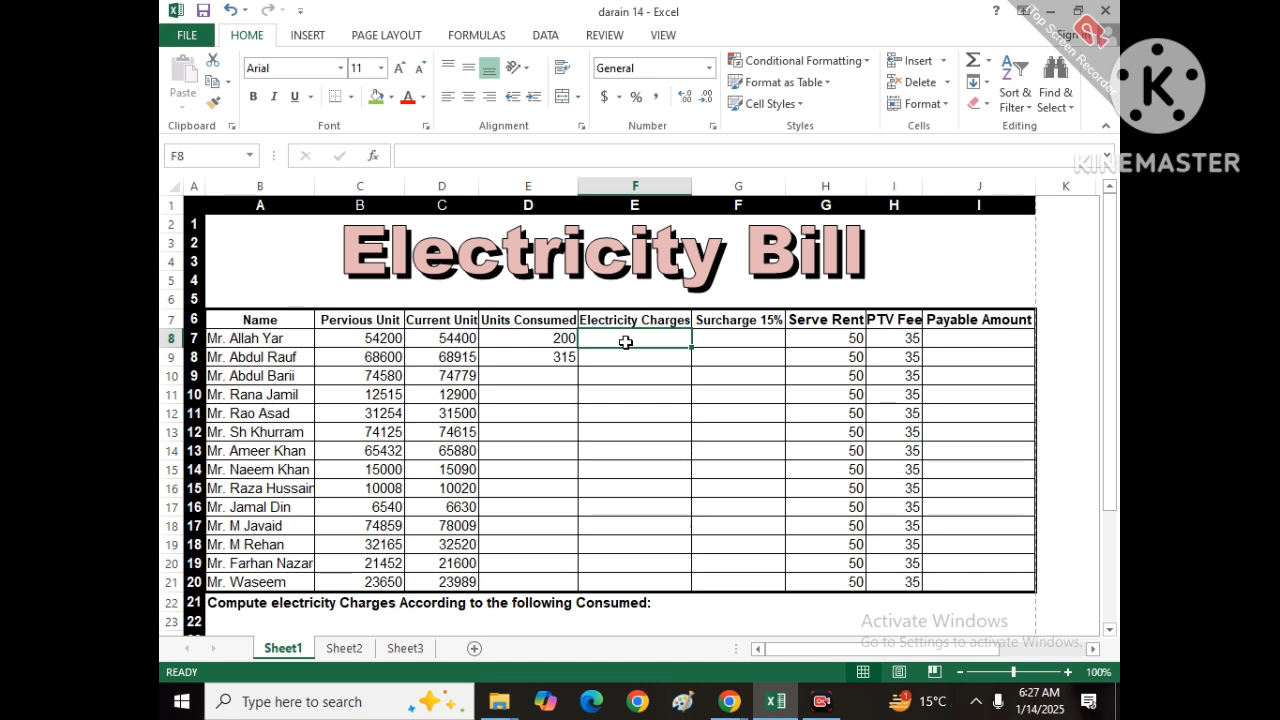
type("@")
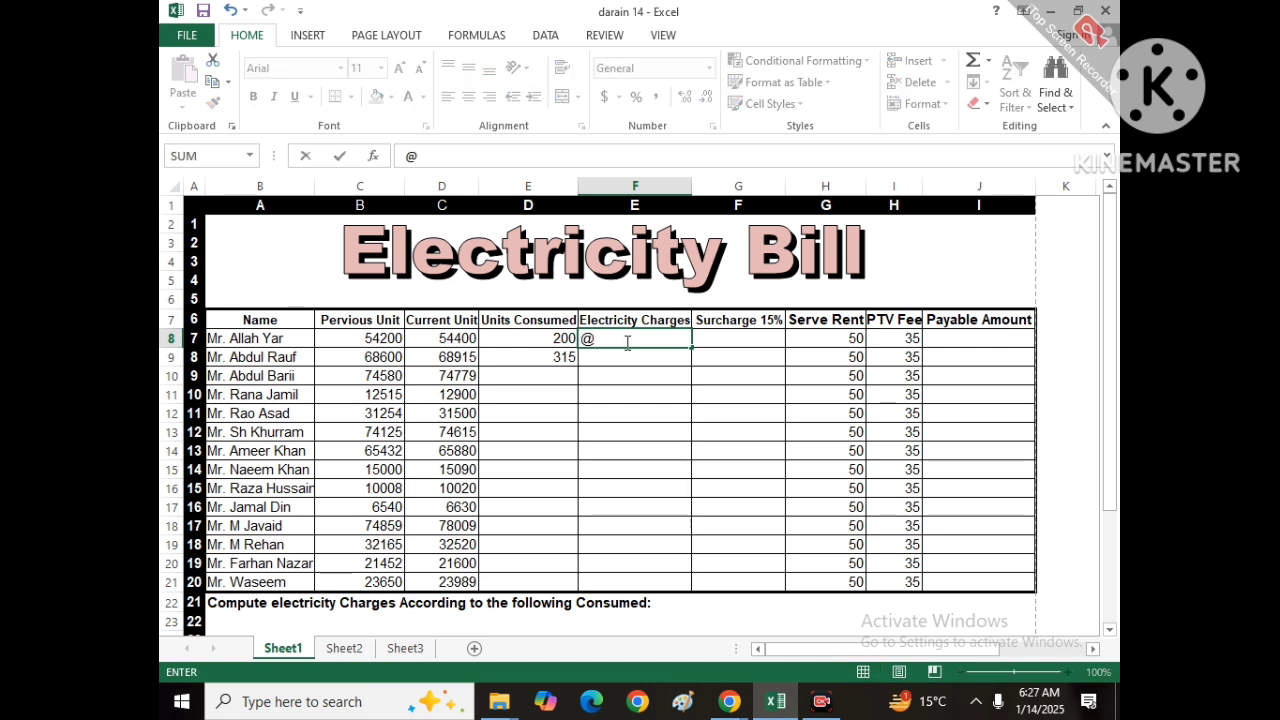
type("if(")
left_click(552, 340)
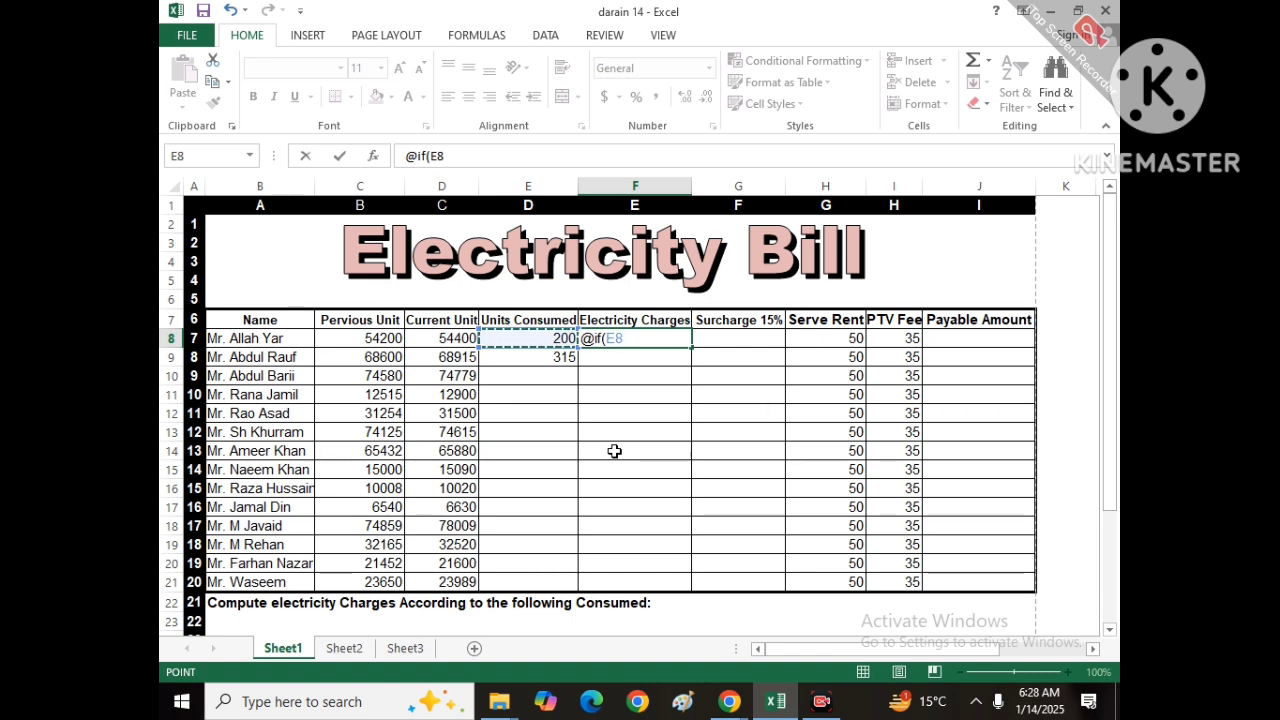
type("<=")
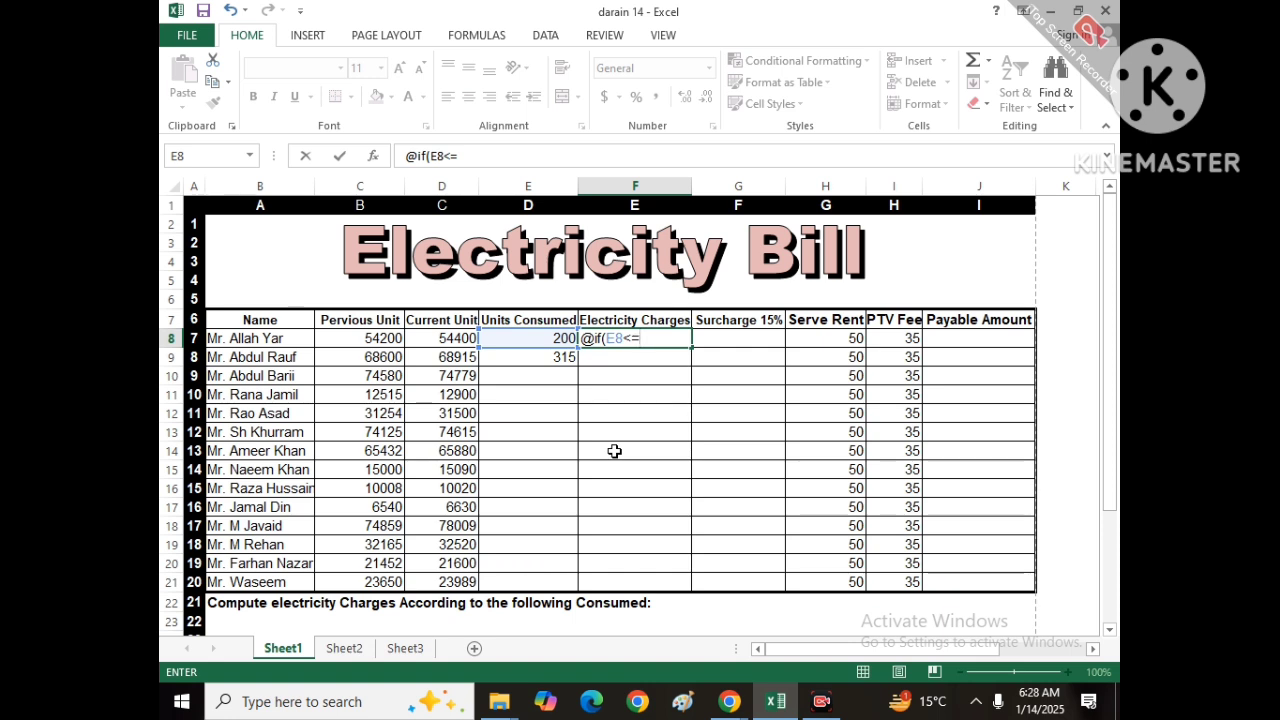
type("100")
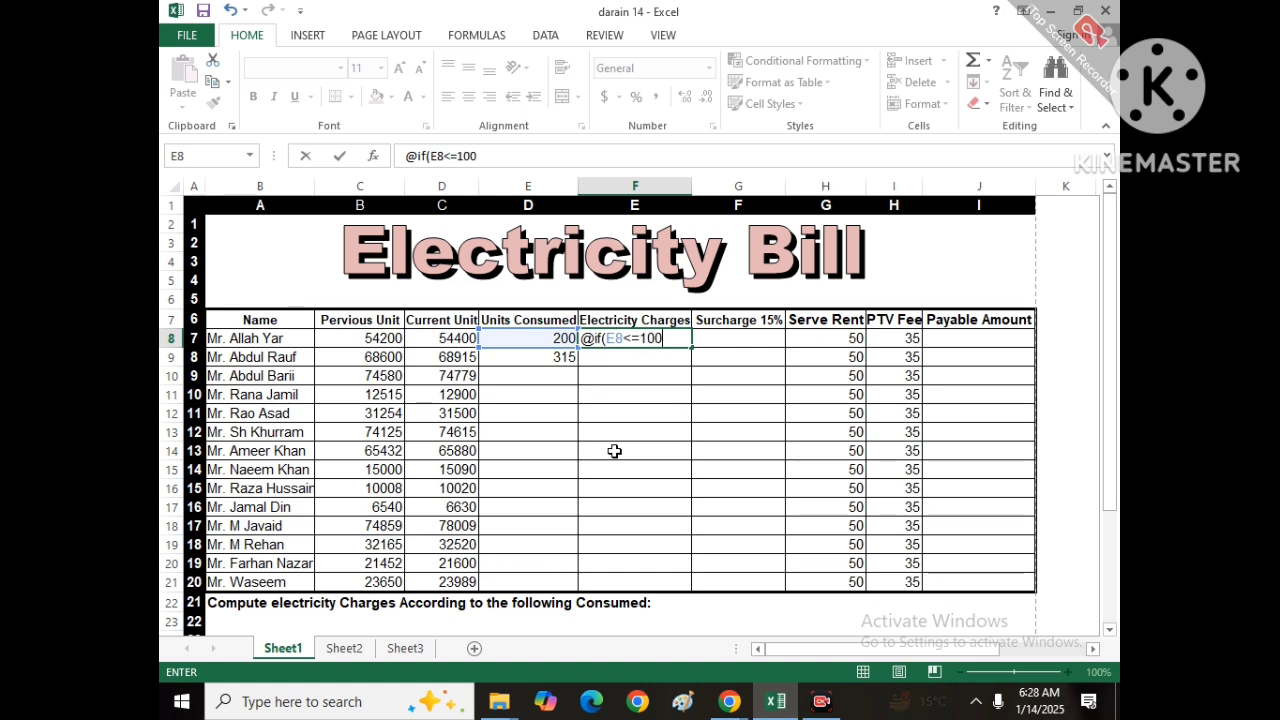
type(",")
key("Left")
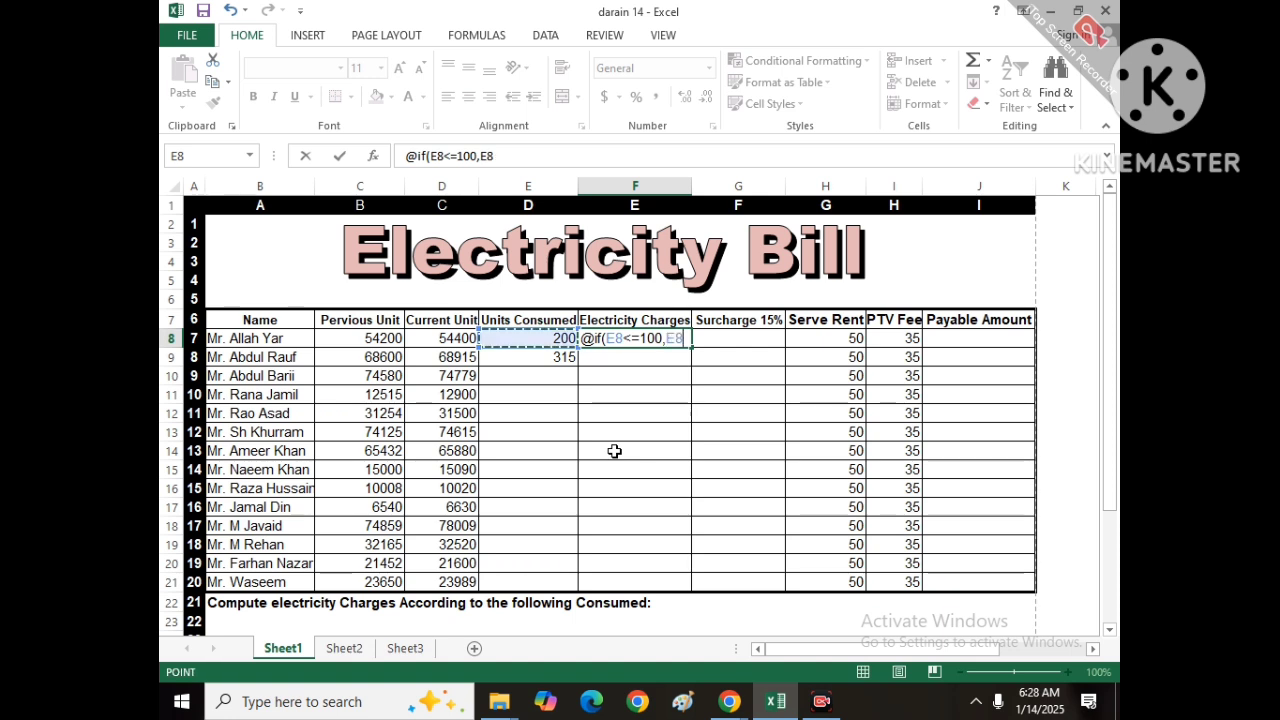
type(",100")
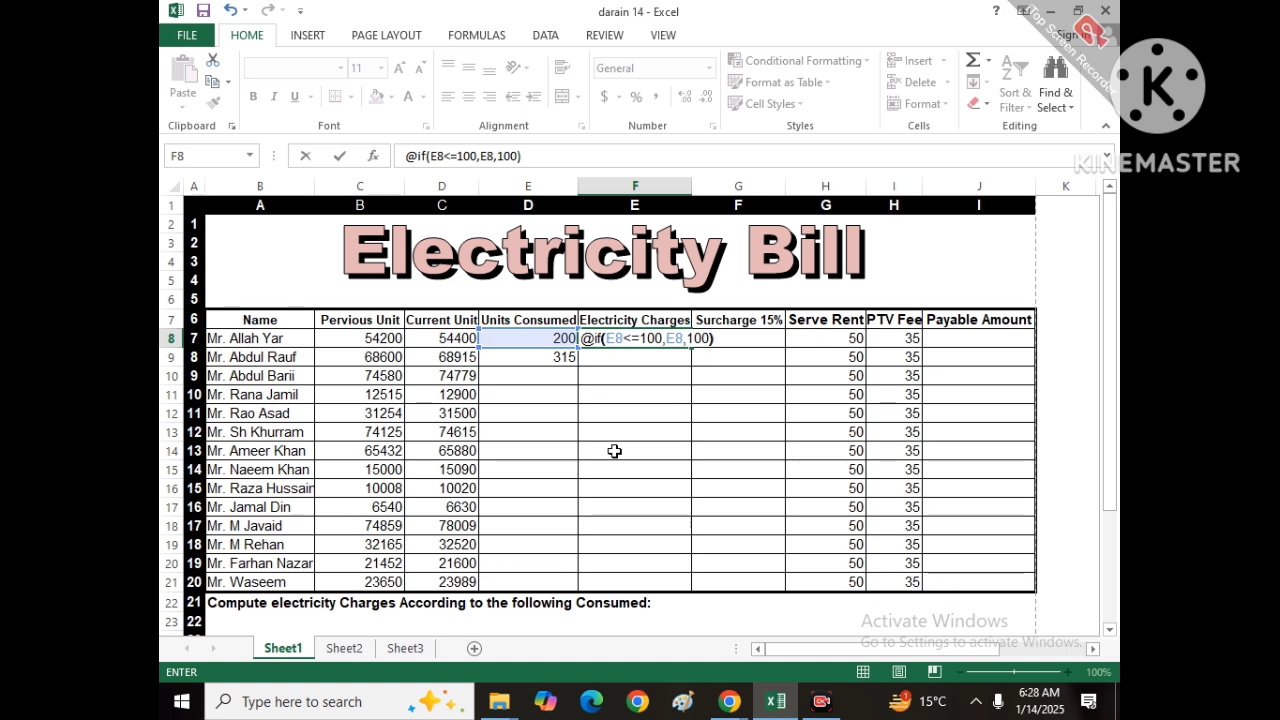
type(")")
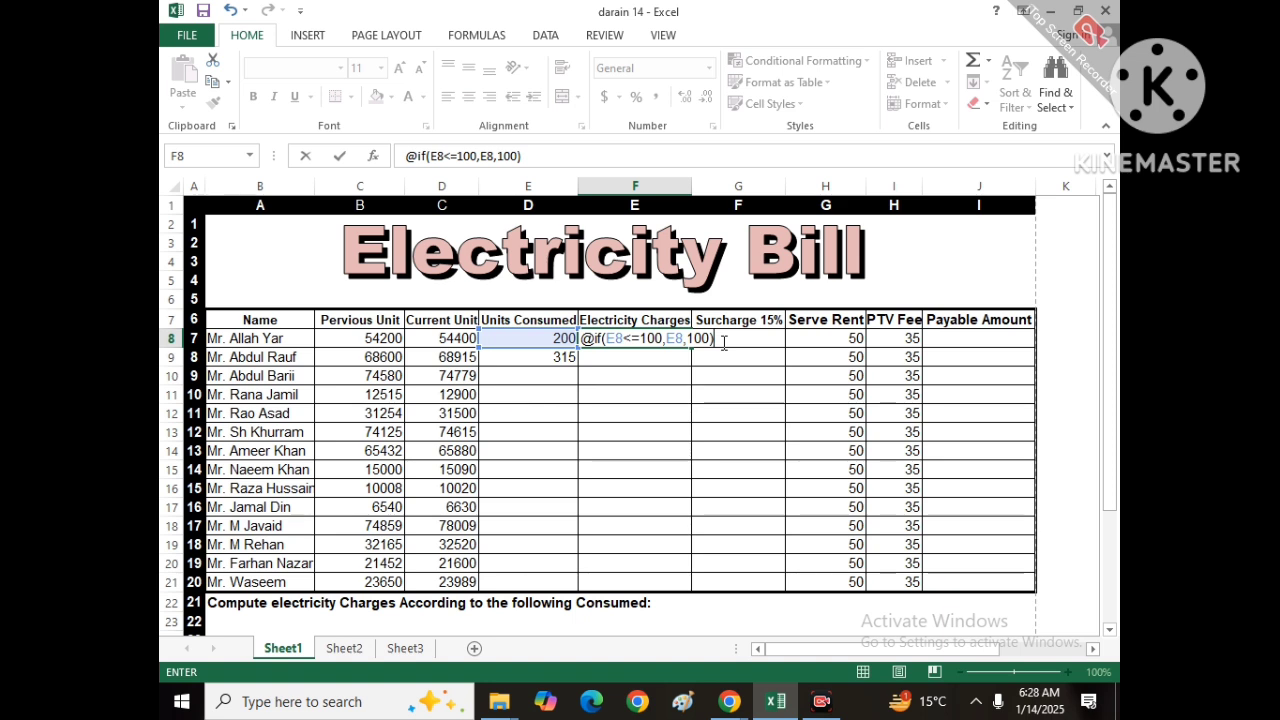
type("*5.50+")
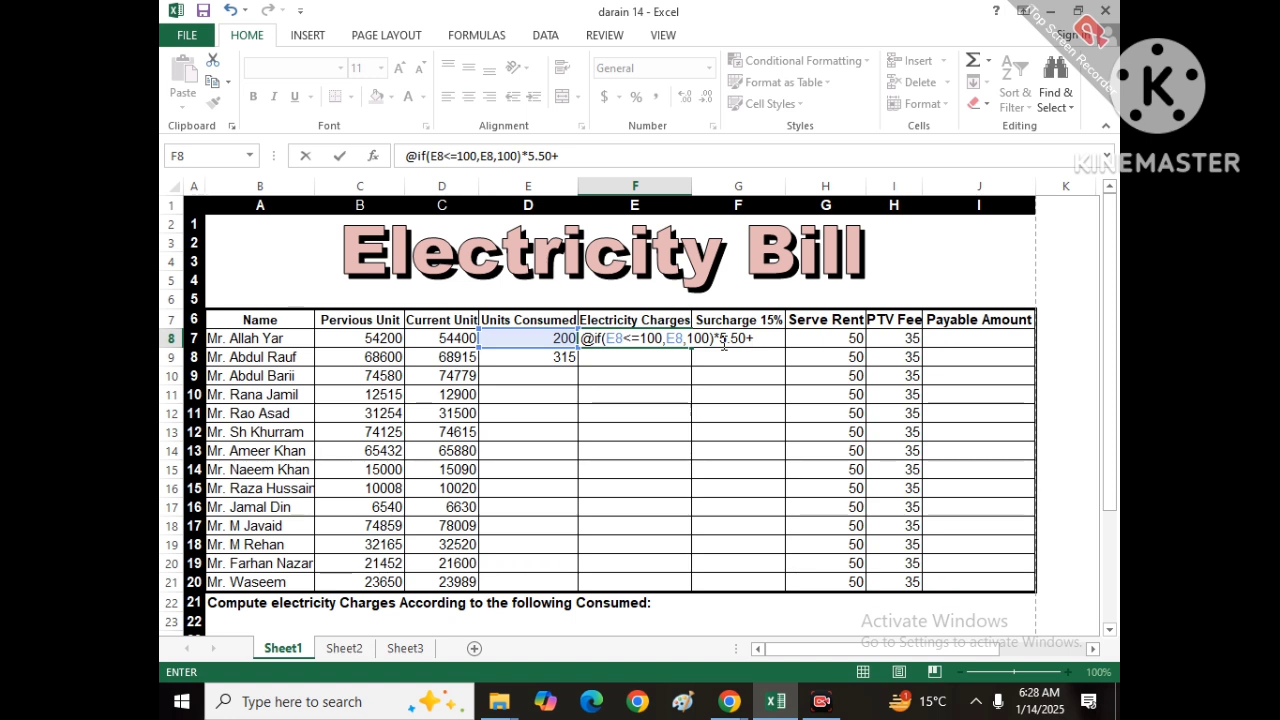
Step: Complete the F8 charges formula with if(E8>100,E8-100,0)*7.35 for the units above 100
type("if(")
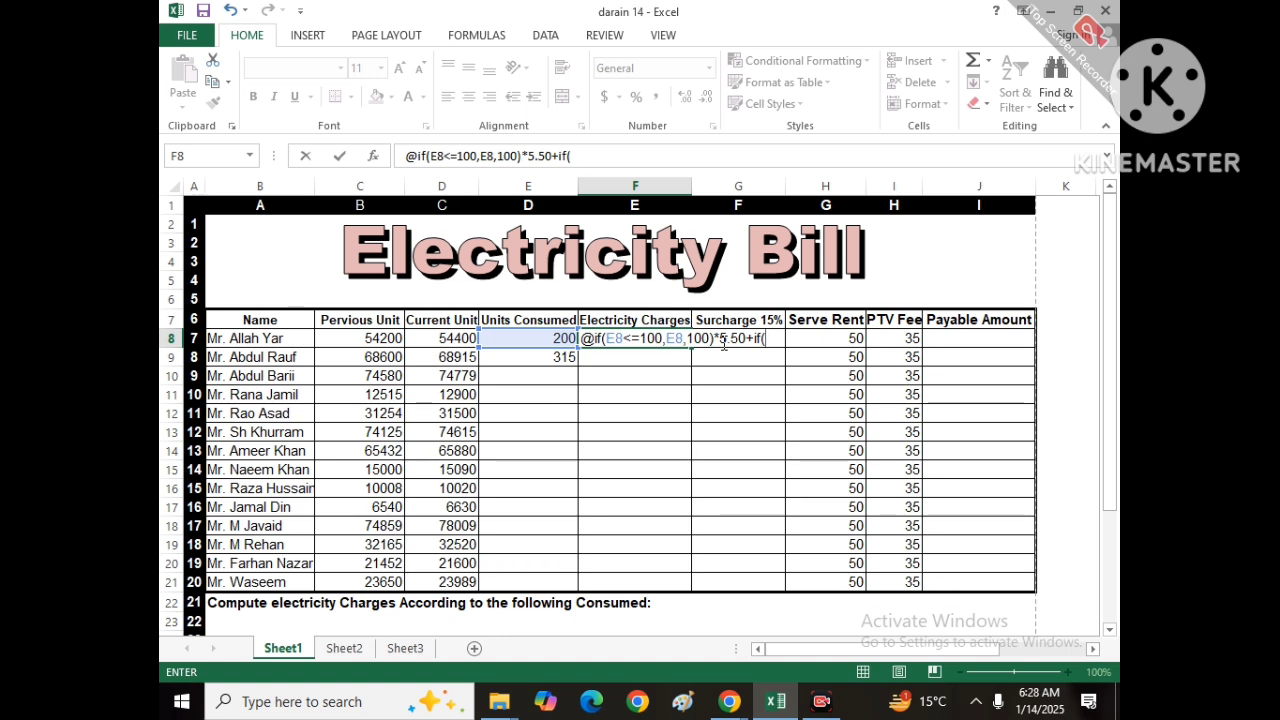
key("Left")
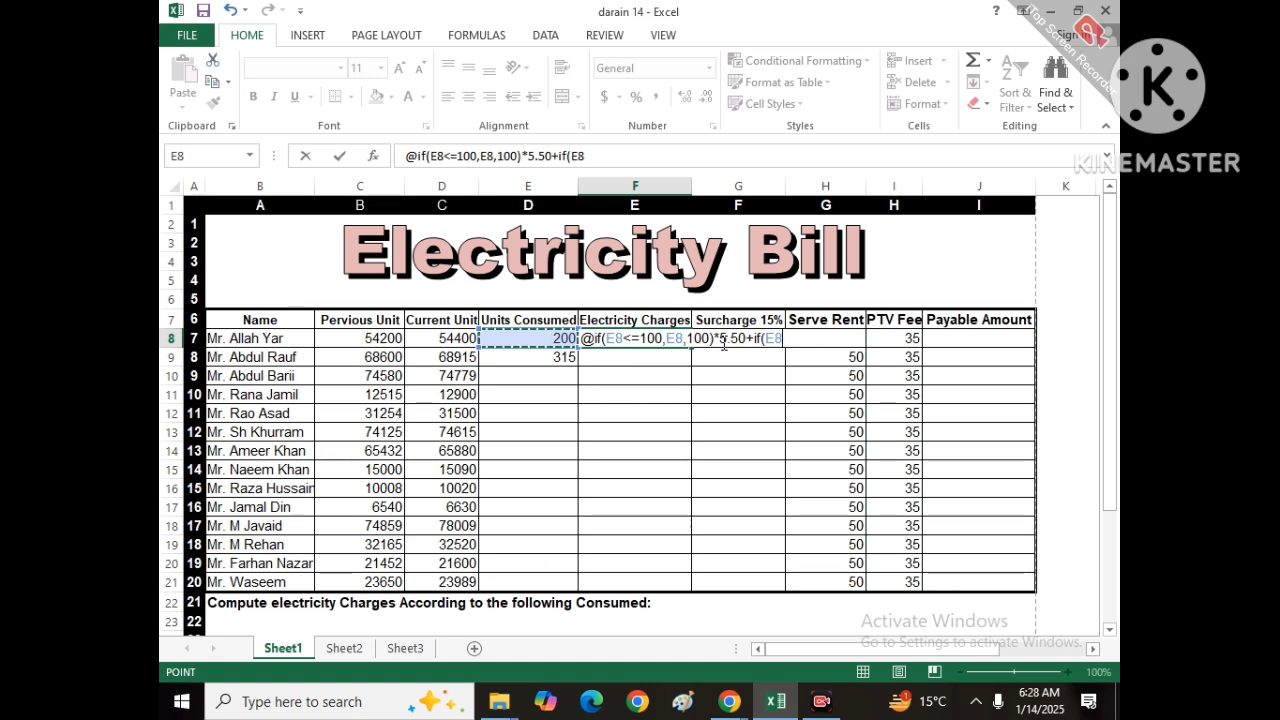
type(">100")
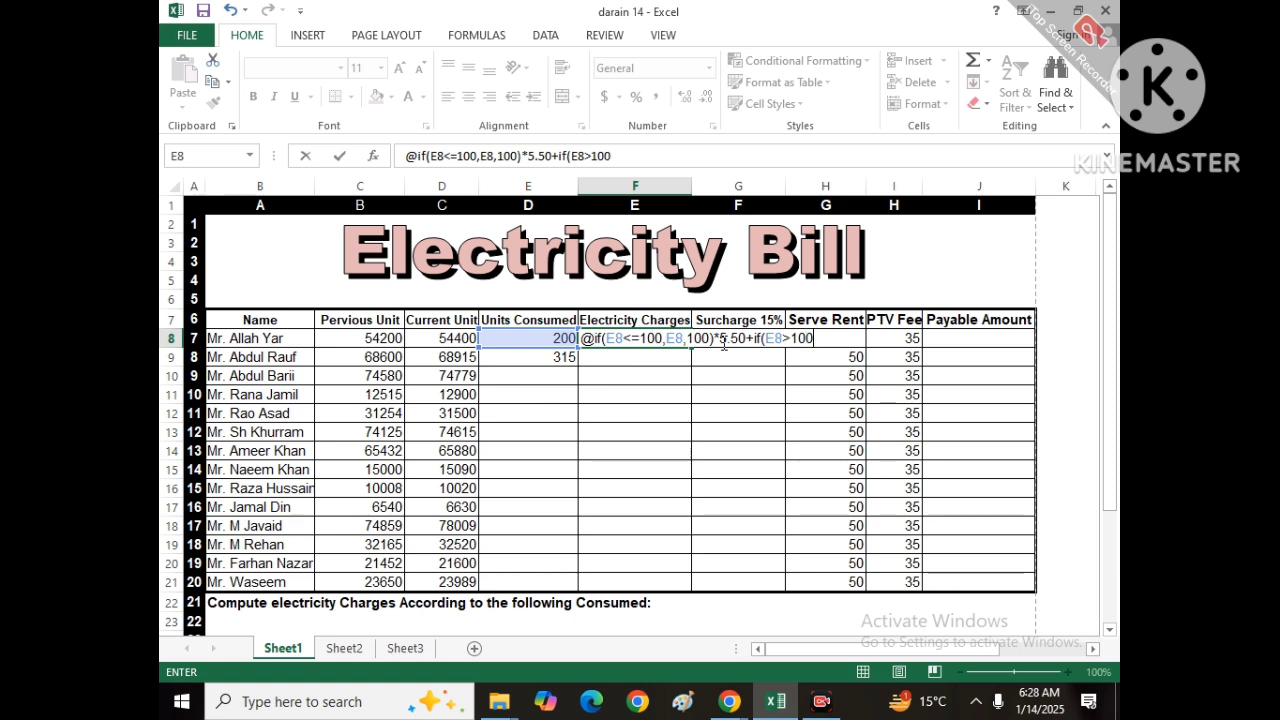
type(",")
key("Left")
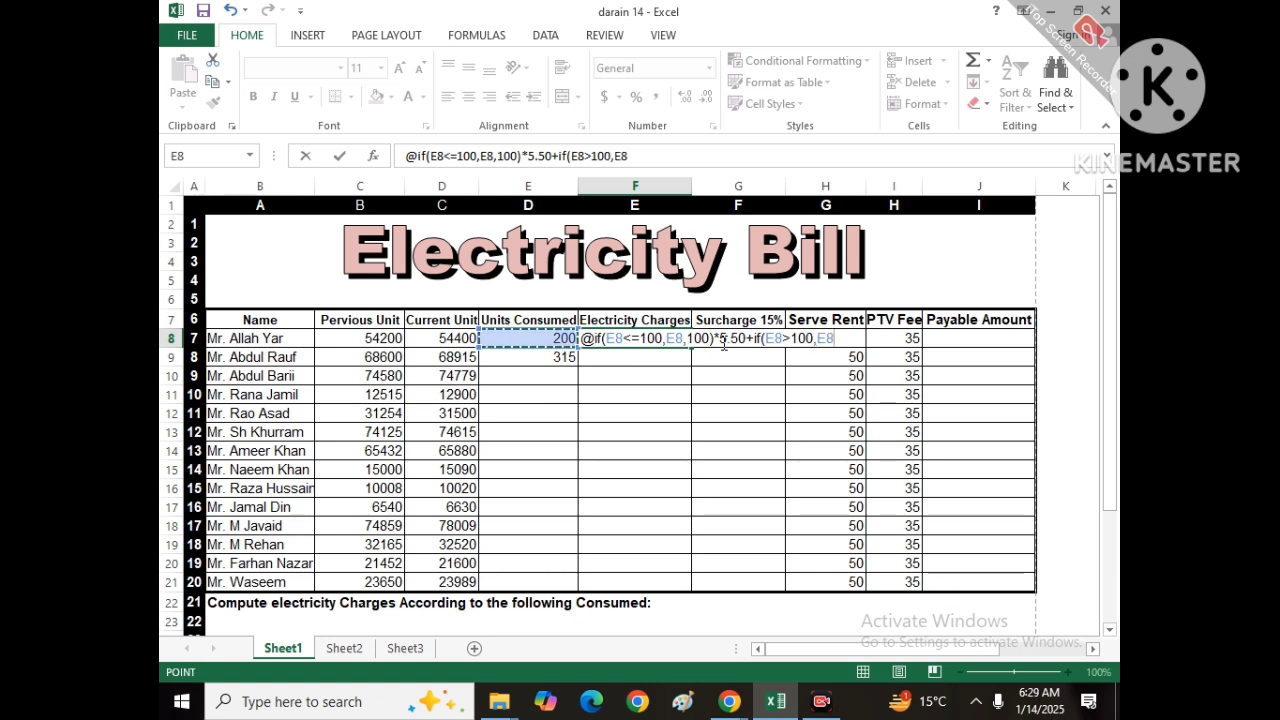
type("-100")
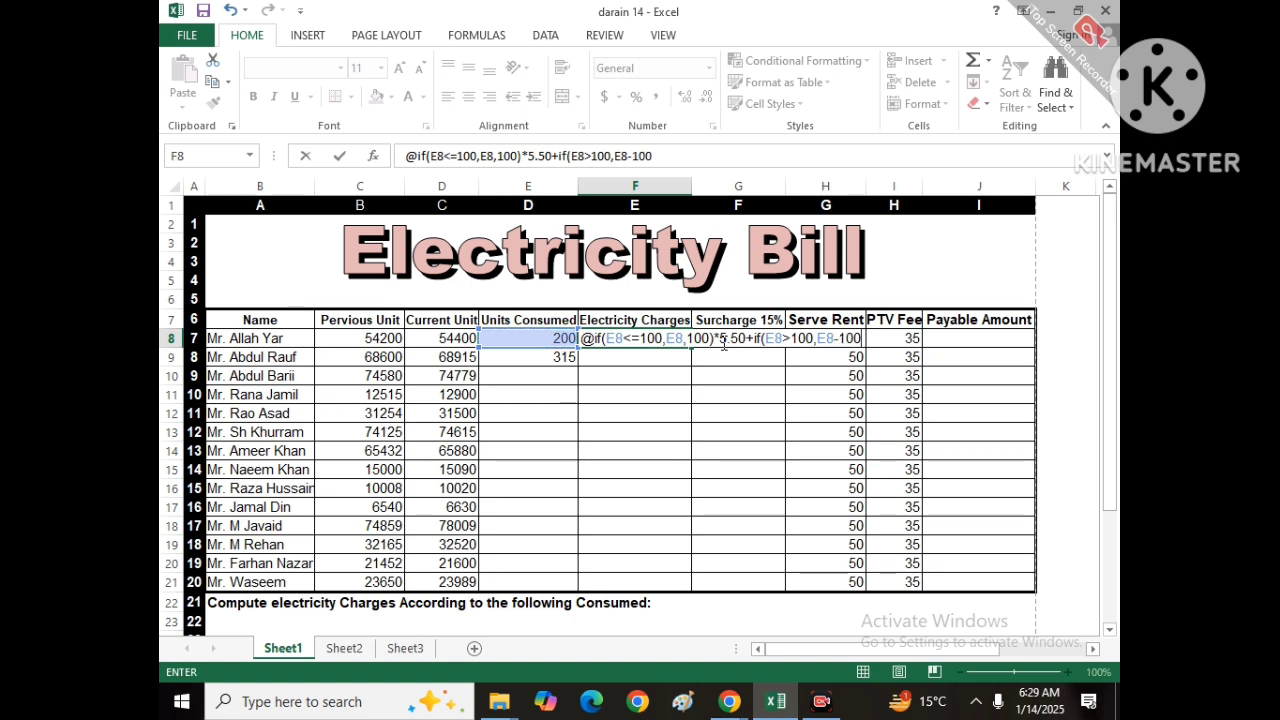
type(",0)")
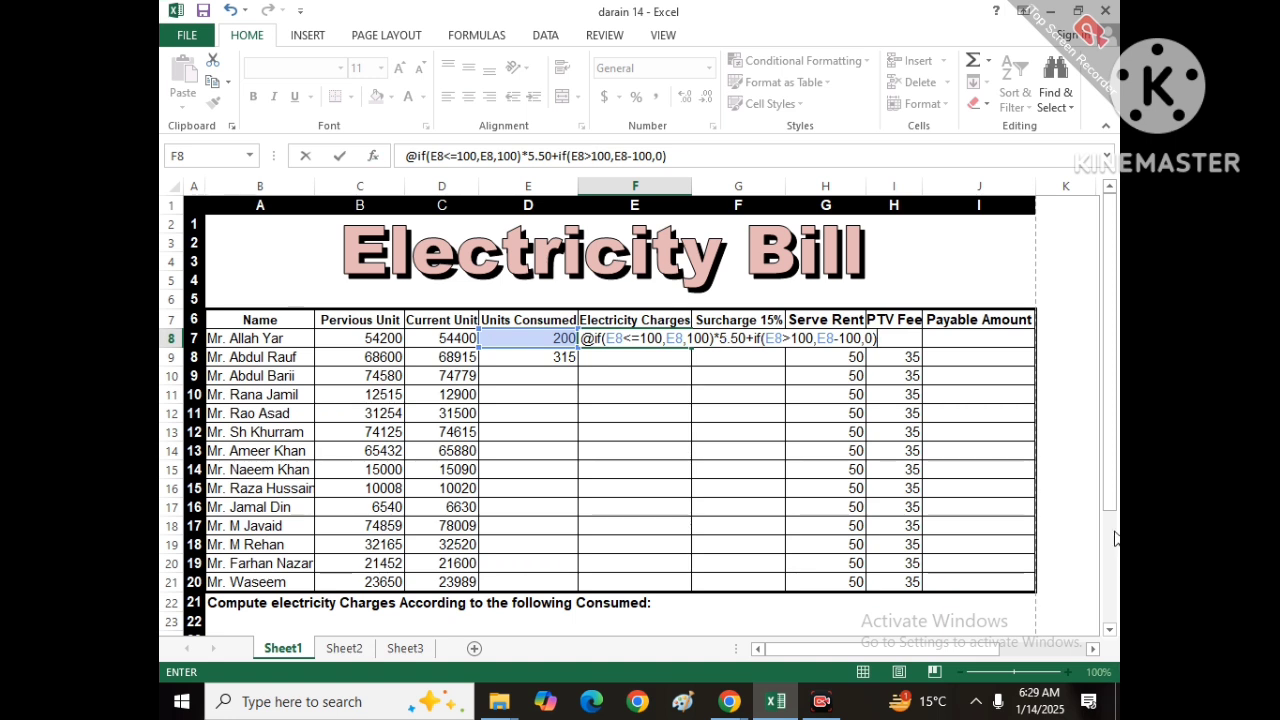
type("*7.35")
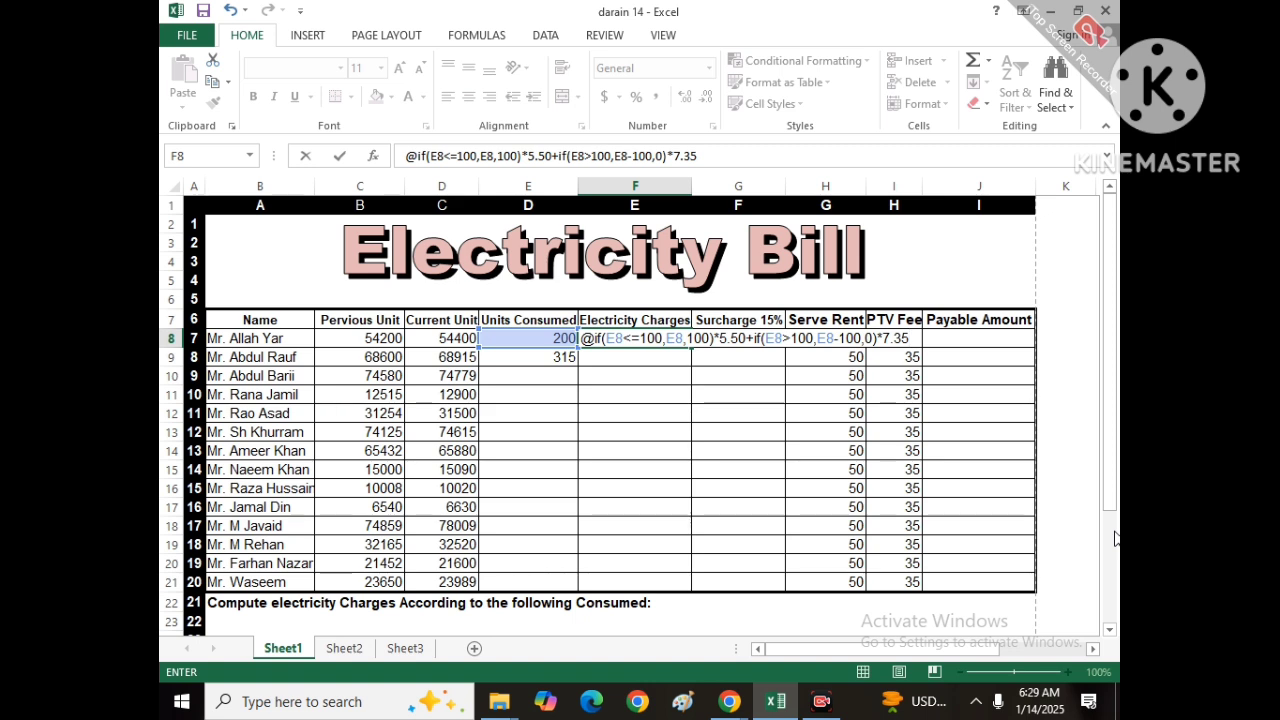
key("Return")
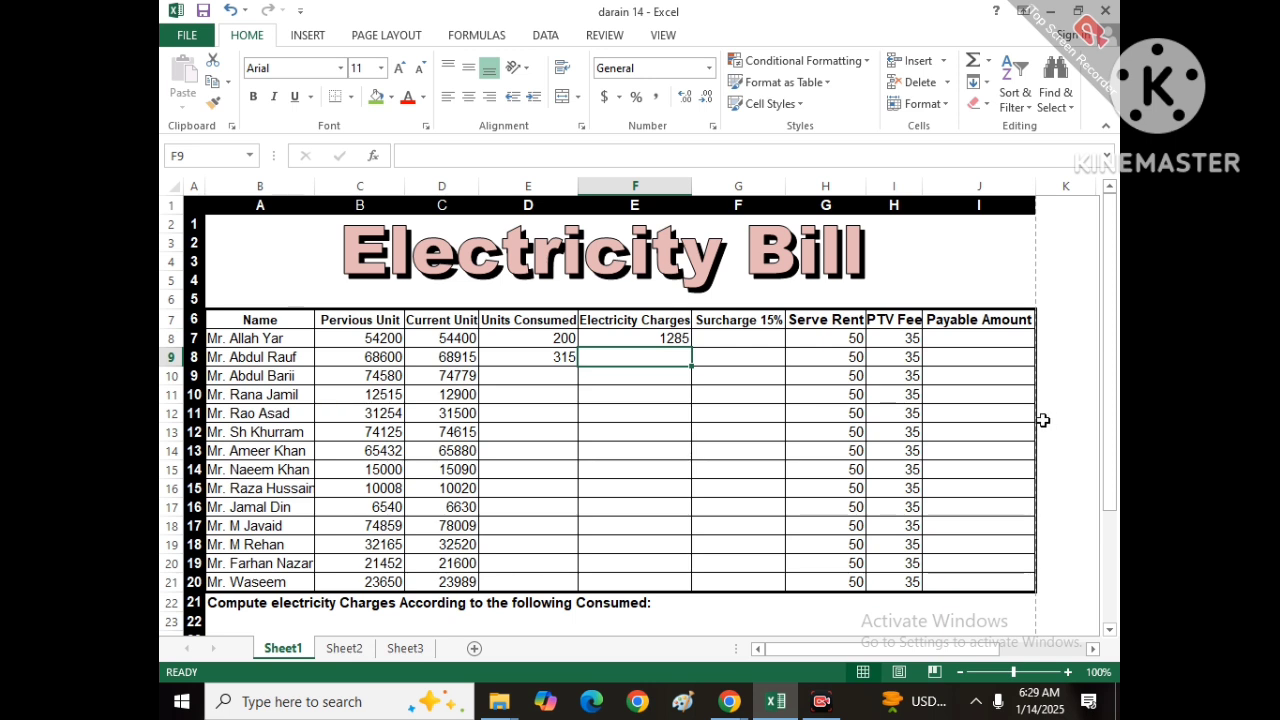
Step: Test the charges formula with 100 and 101 as Units Consumed in E8, and restore the =D8-C8 formula
left_click(529, 338)
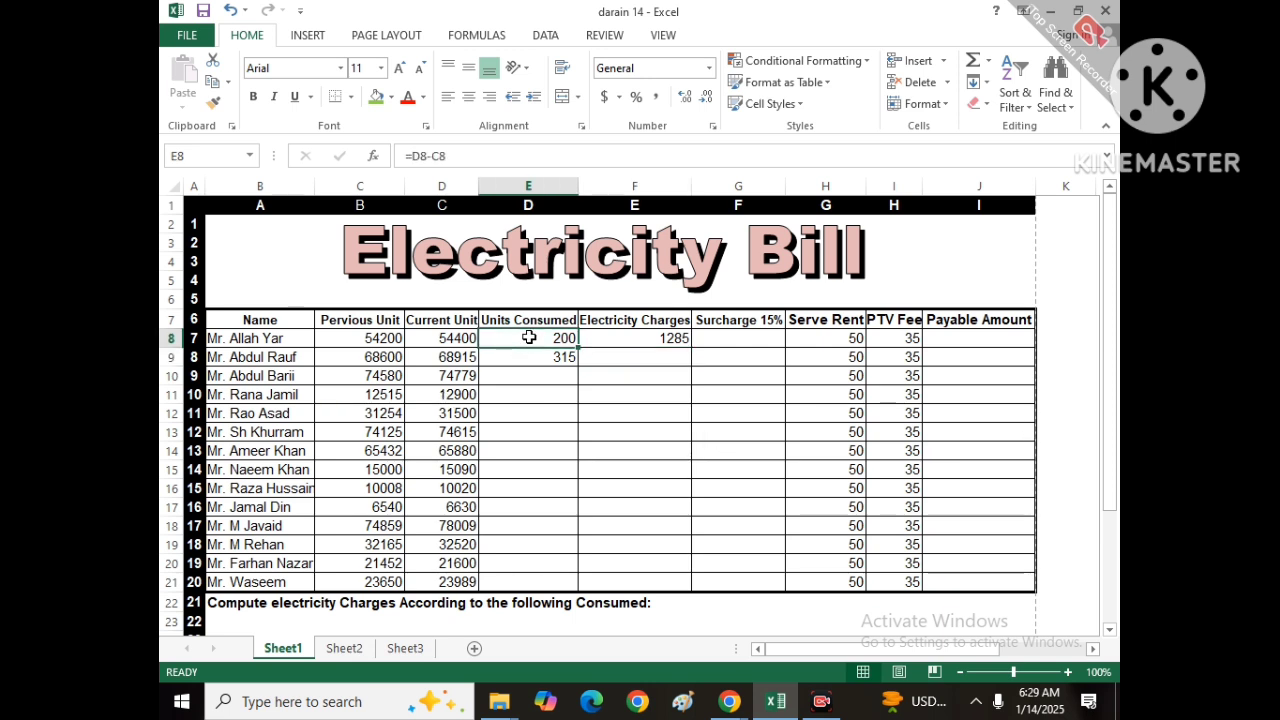
type("100")
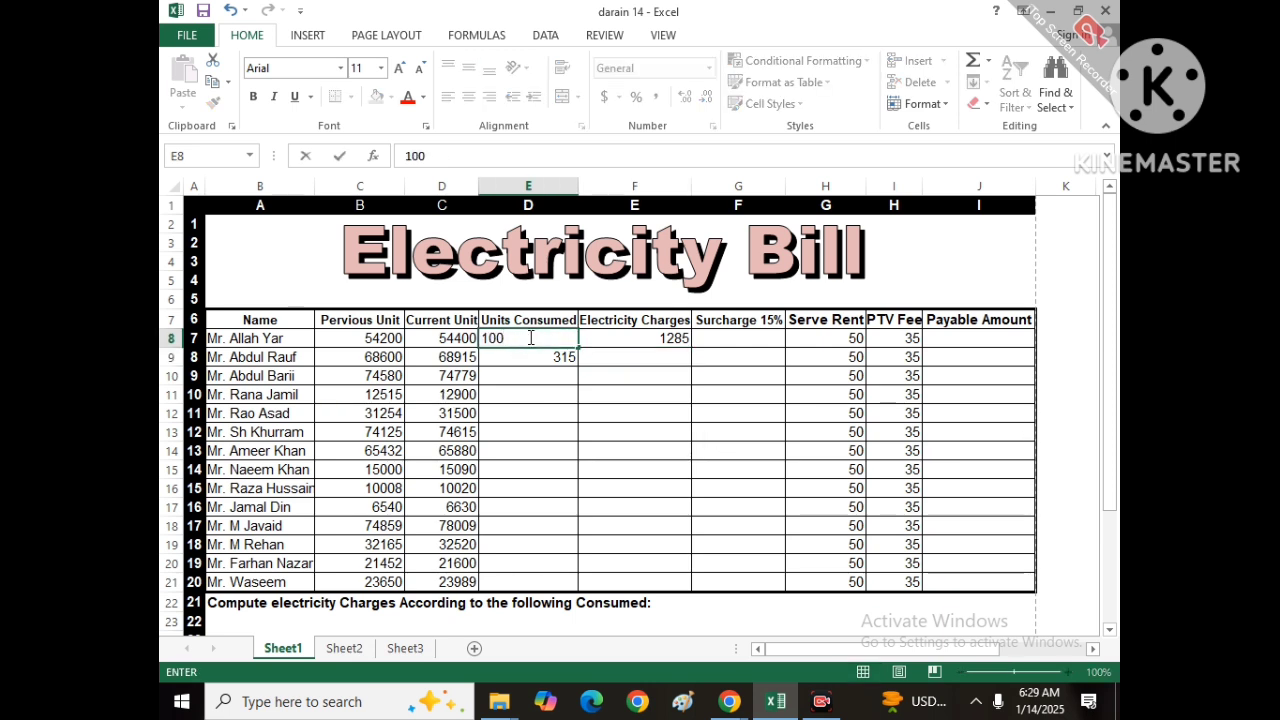
key("Return")
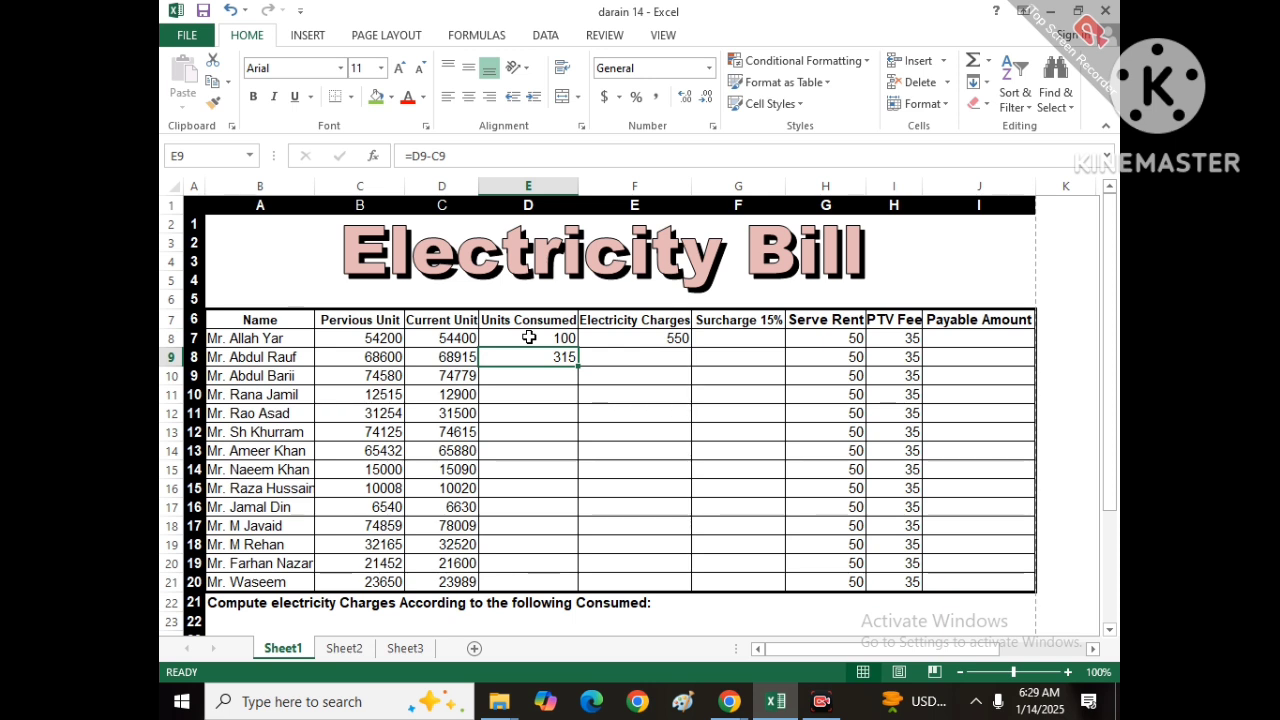
left_click(529, 338)
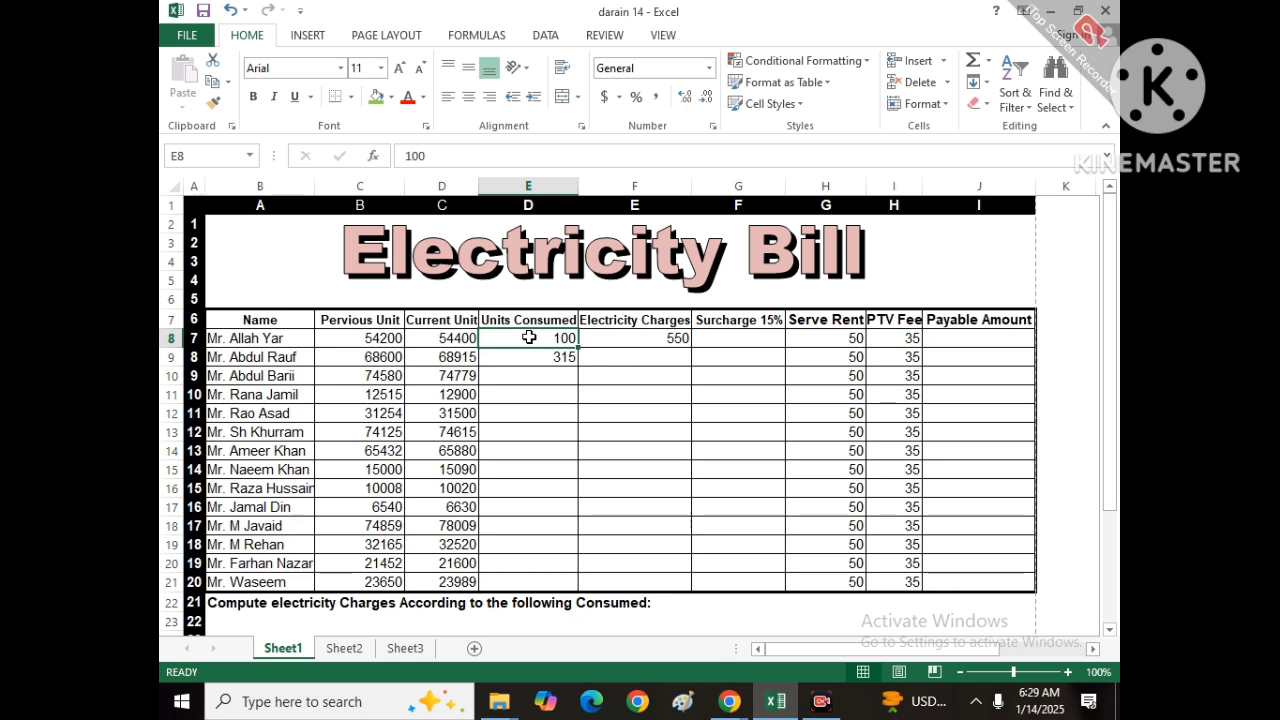
type("101")
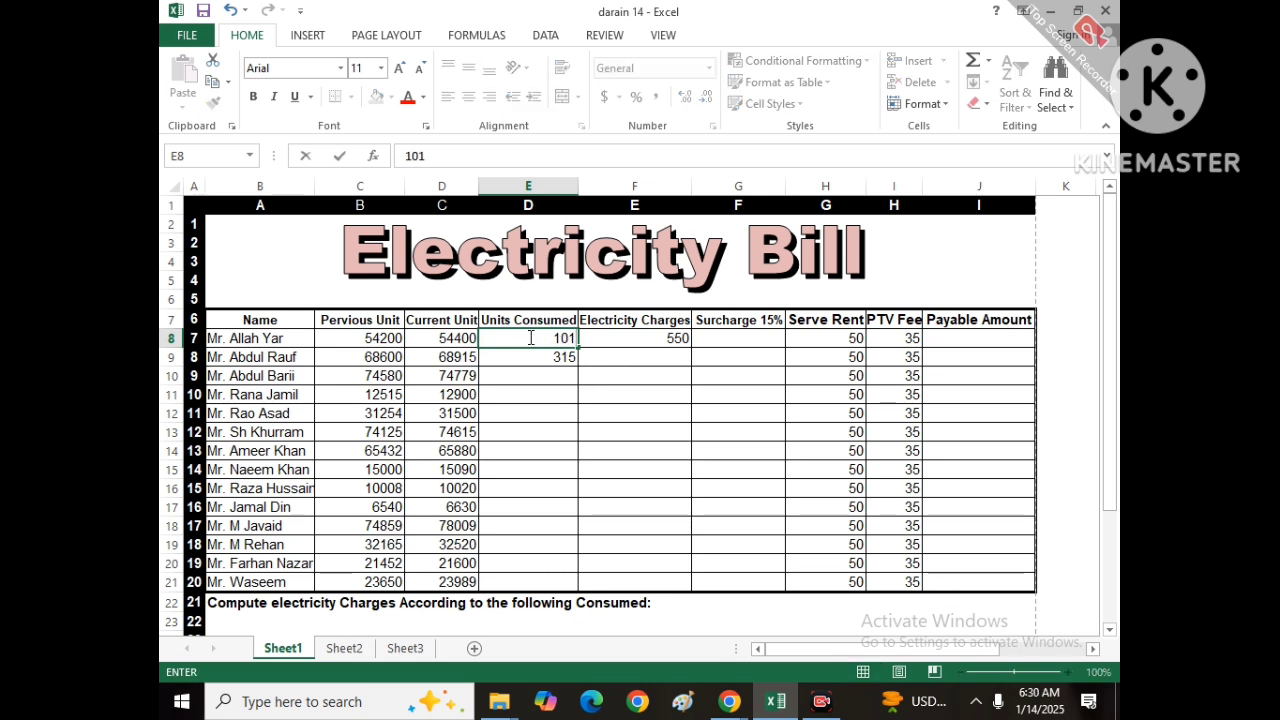
key("Return")
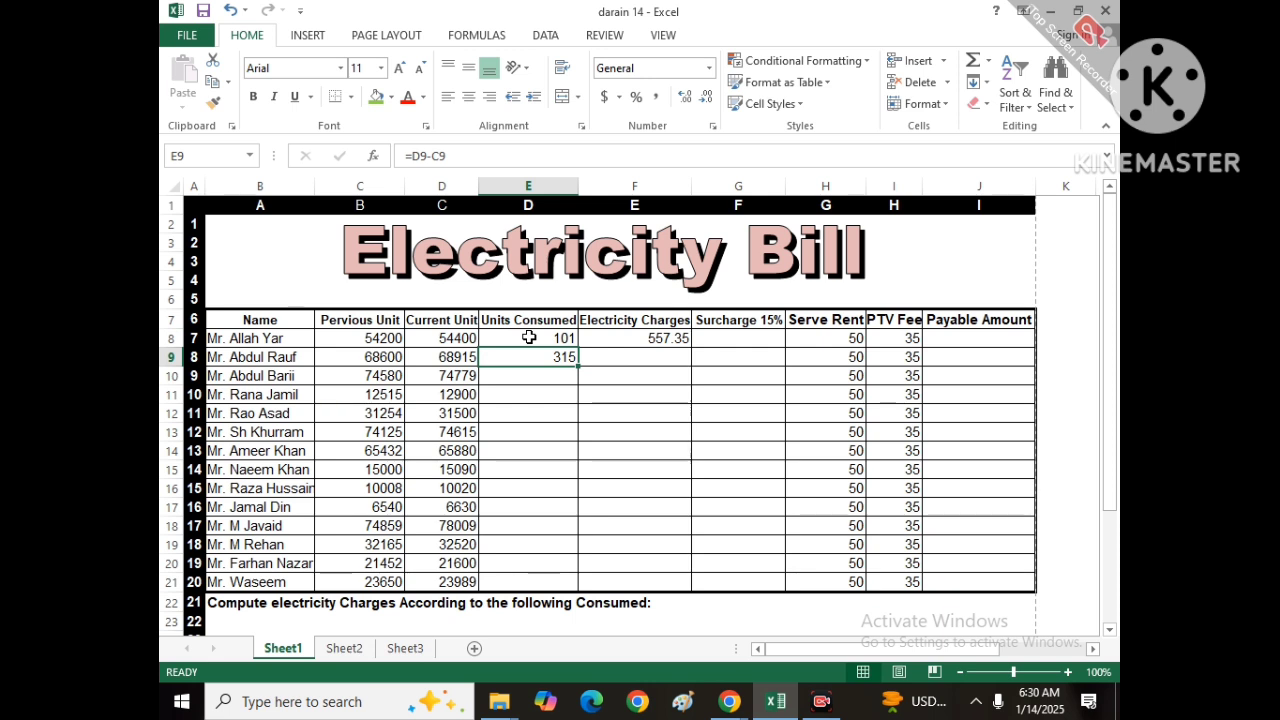
left_click(529, 338)
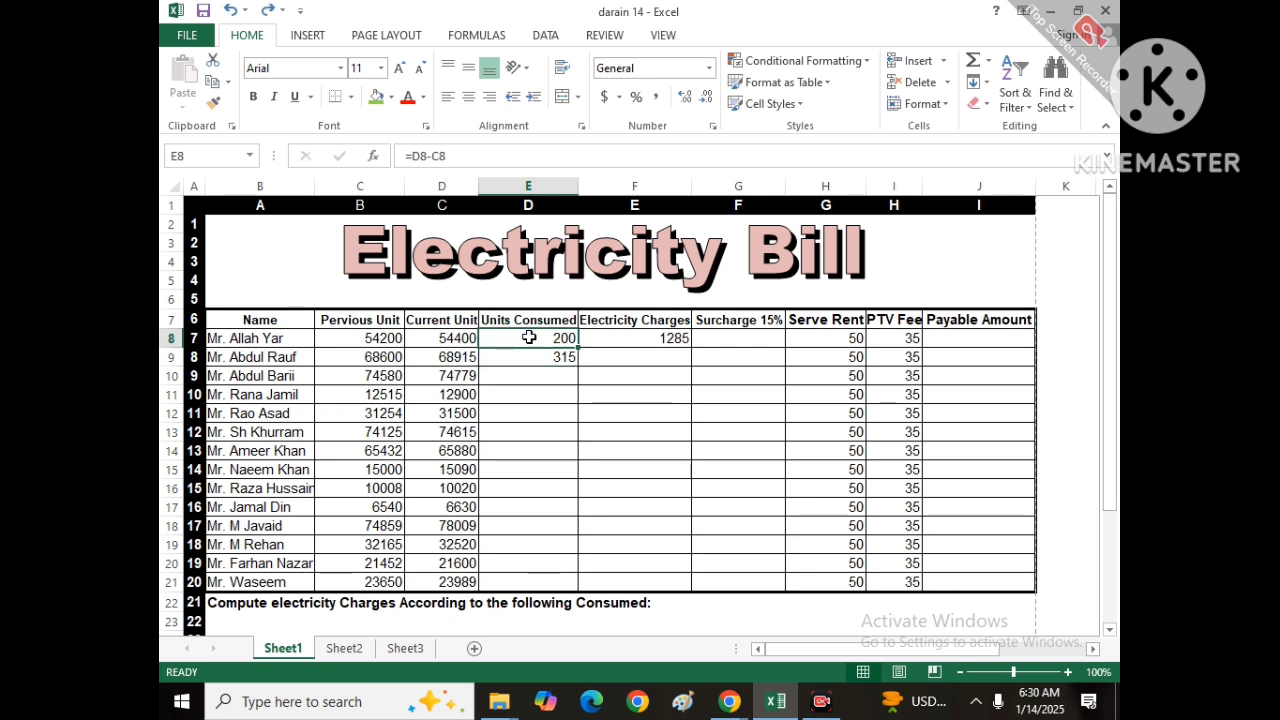
Step: Calculate the first customer's 15% surcharge in G8 with the formula =F8*15%
left_click(769, 338)
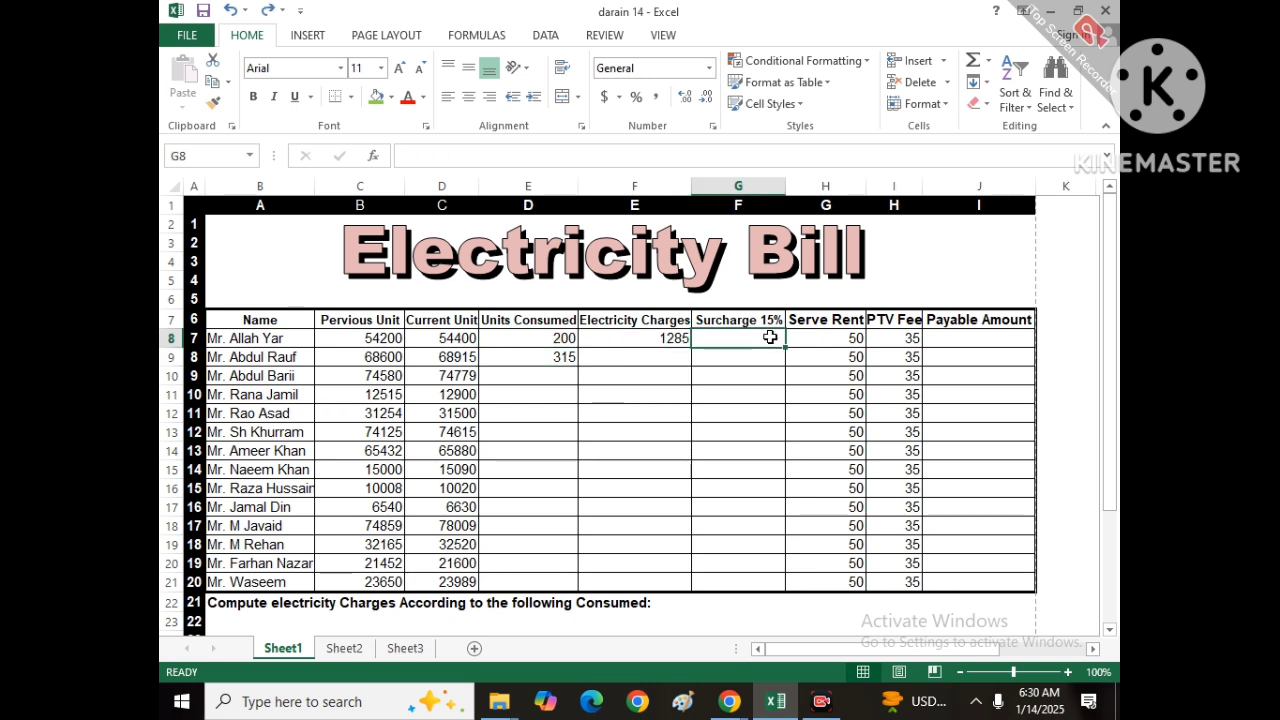
type("=")
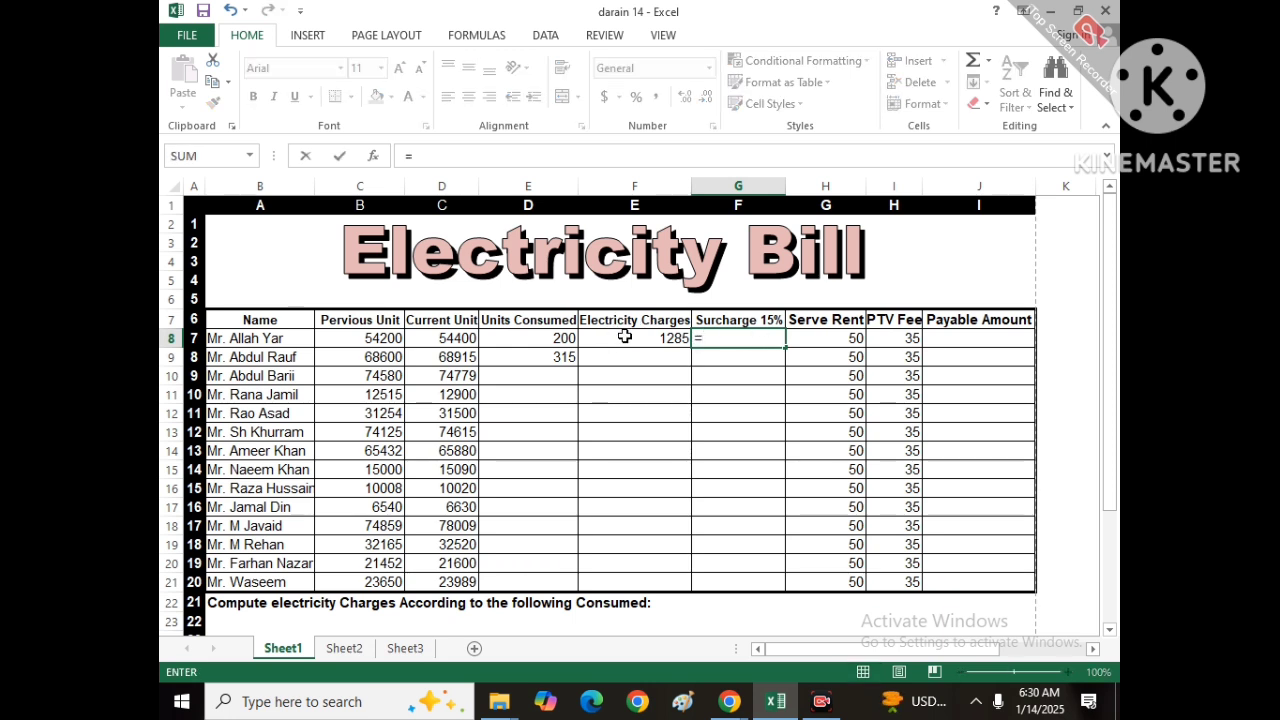
left_click(624, 337)
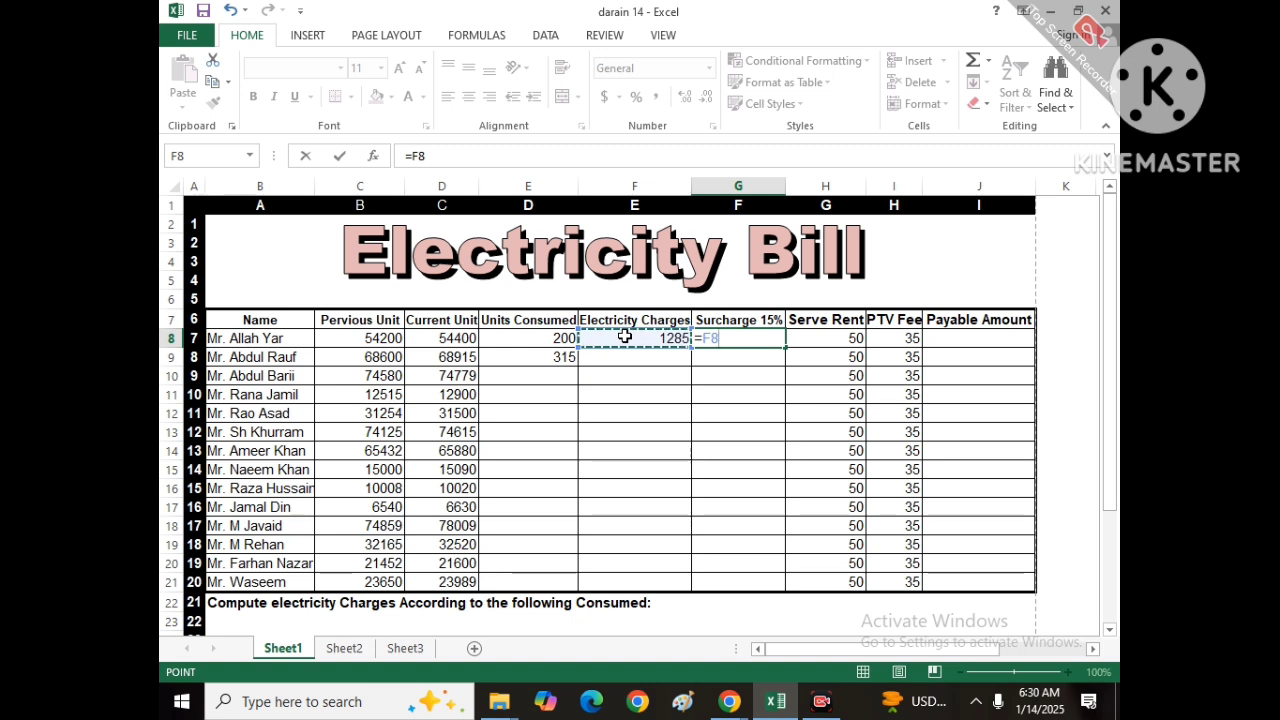
type("*15")
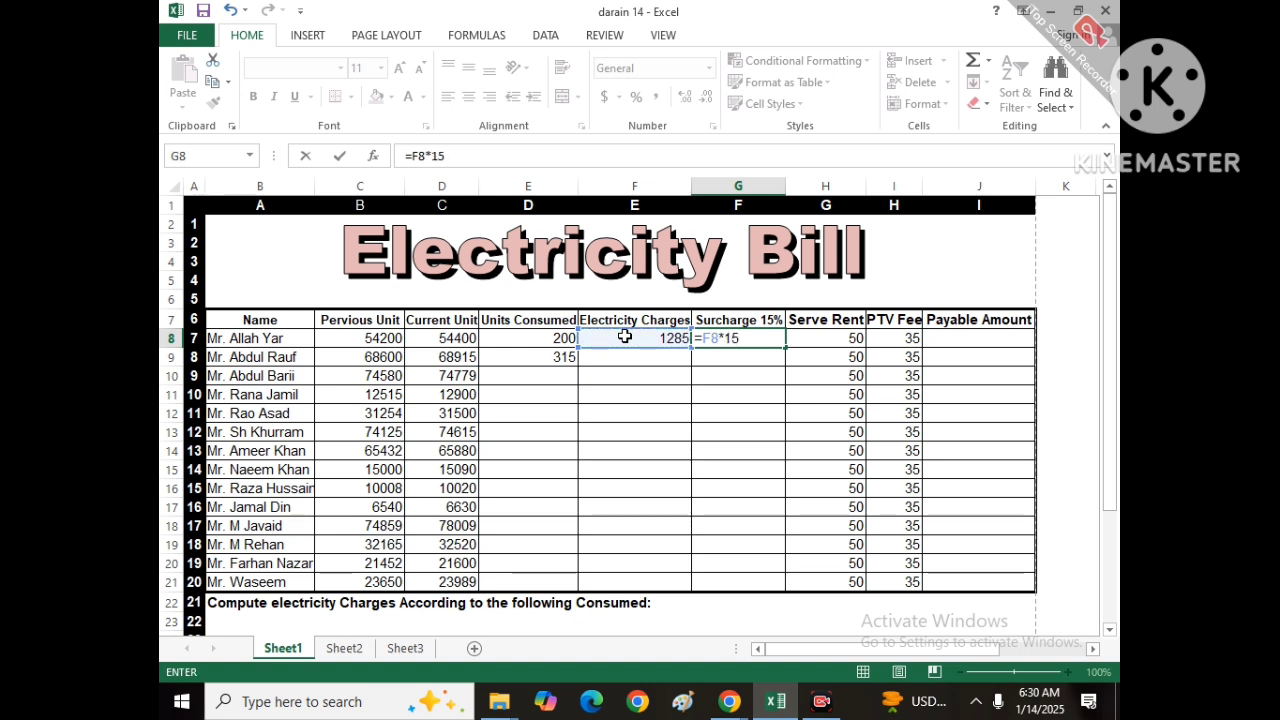
type("%")
key("Return")
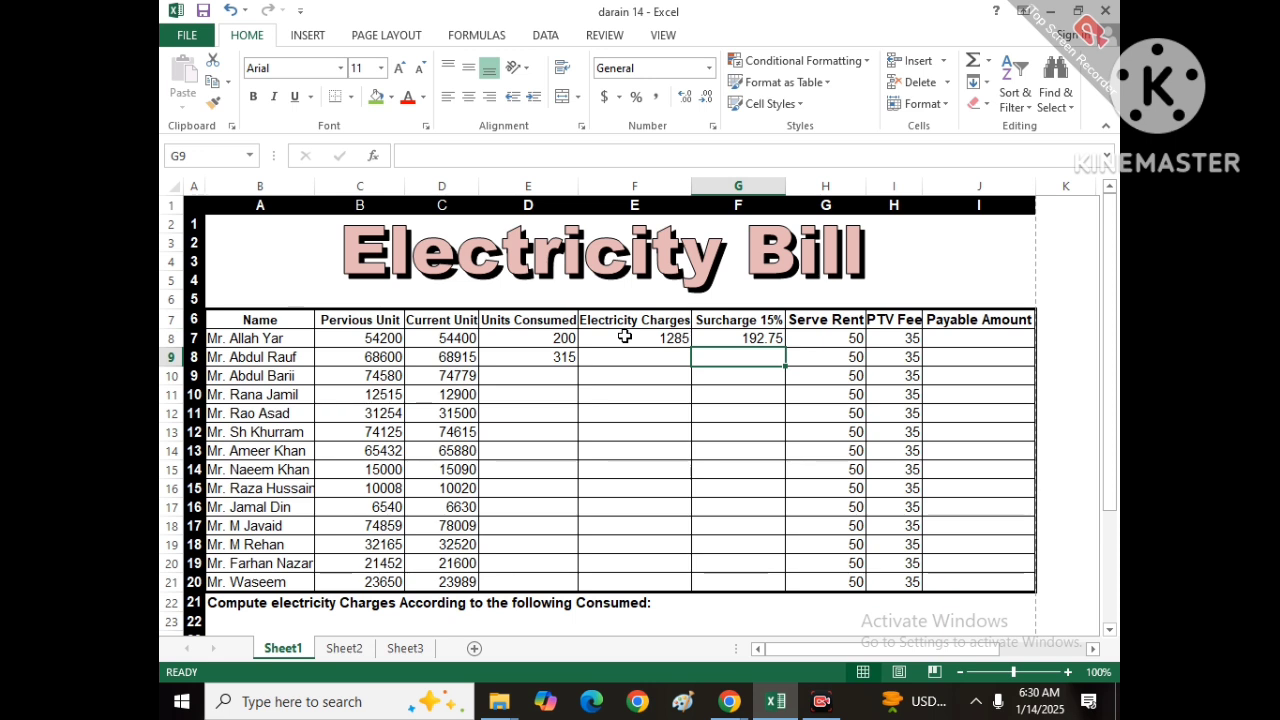
left_click(970, 338)
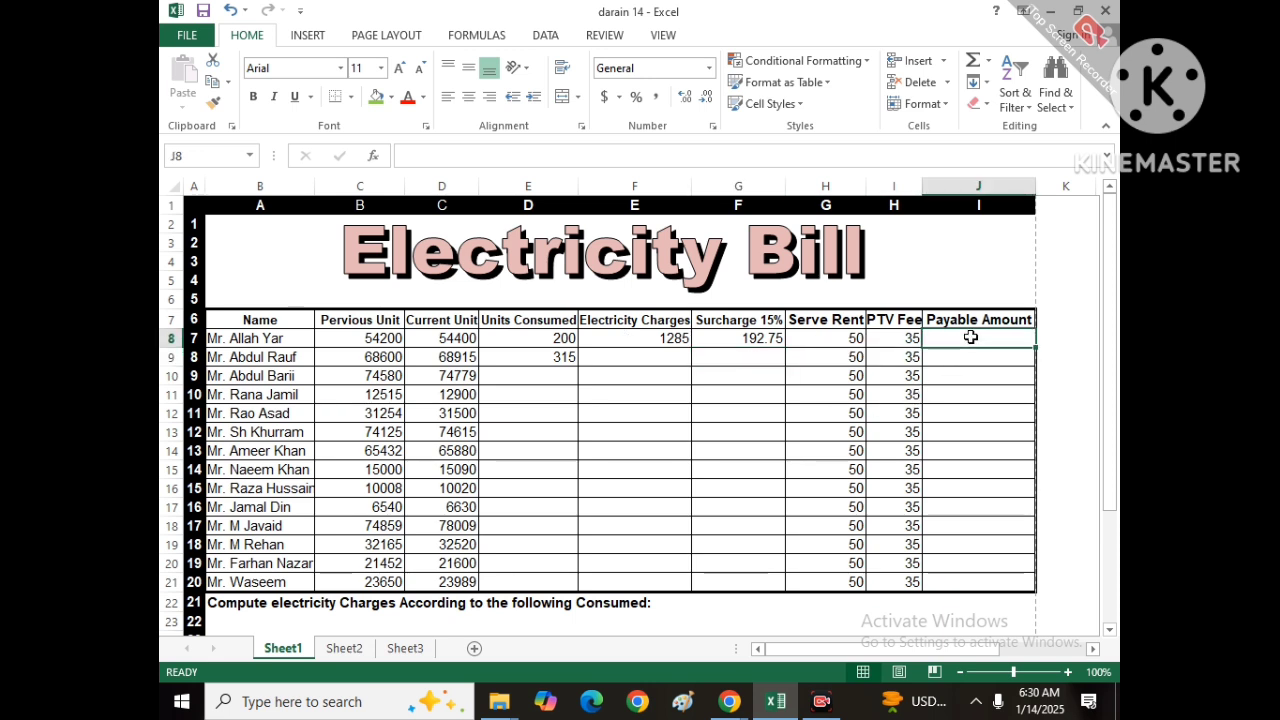
type("@sum(F8:G8")
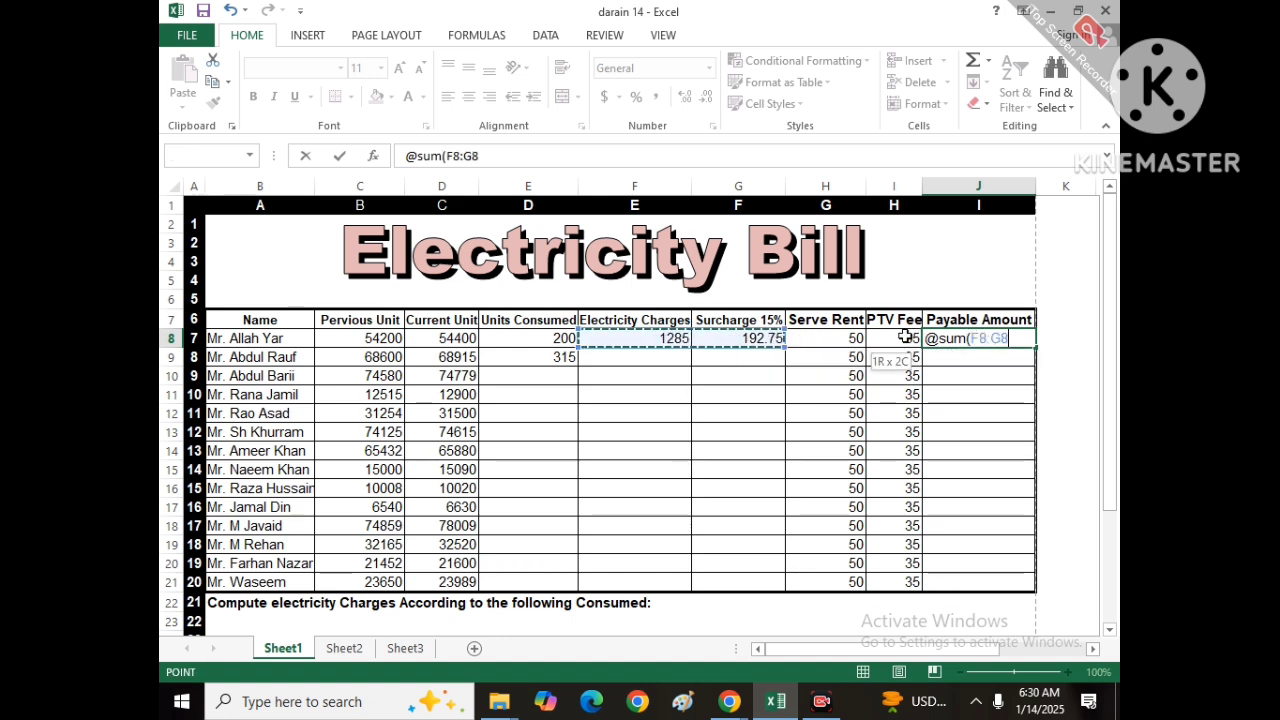
left_click(905, 338)
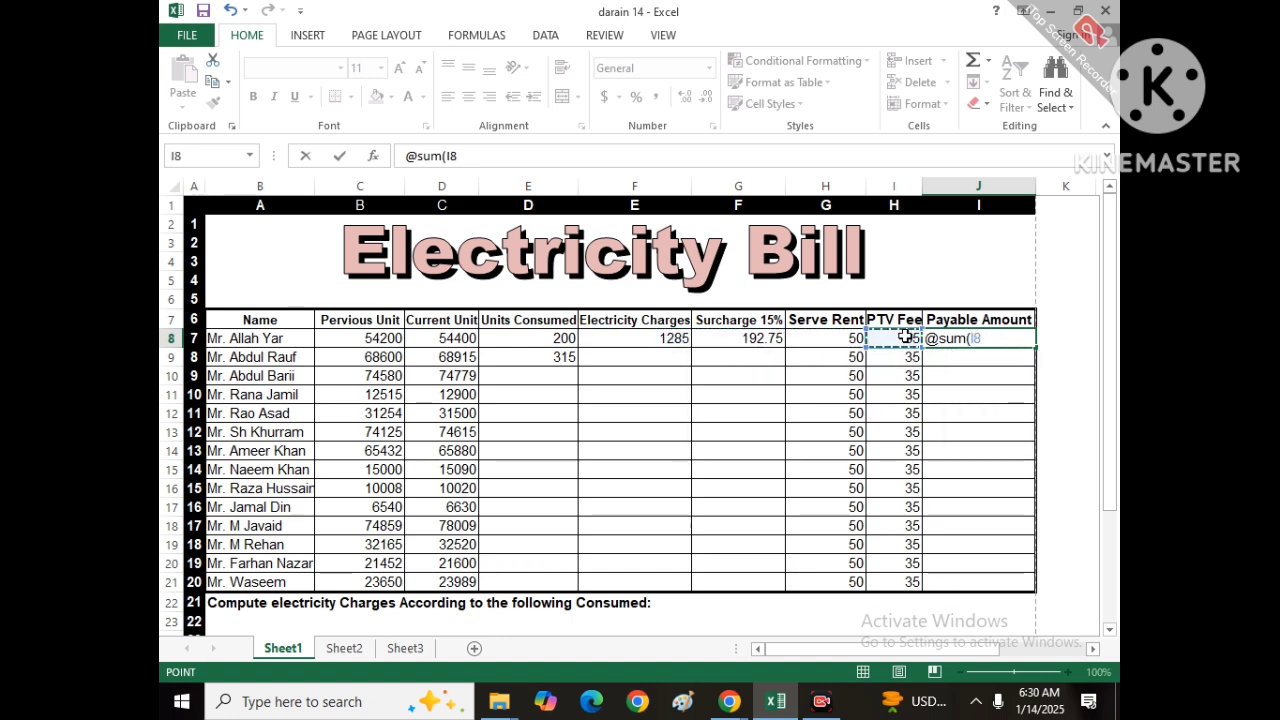
key("Return")
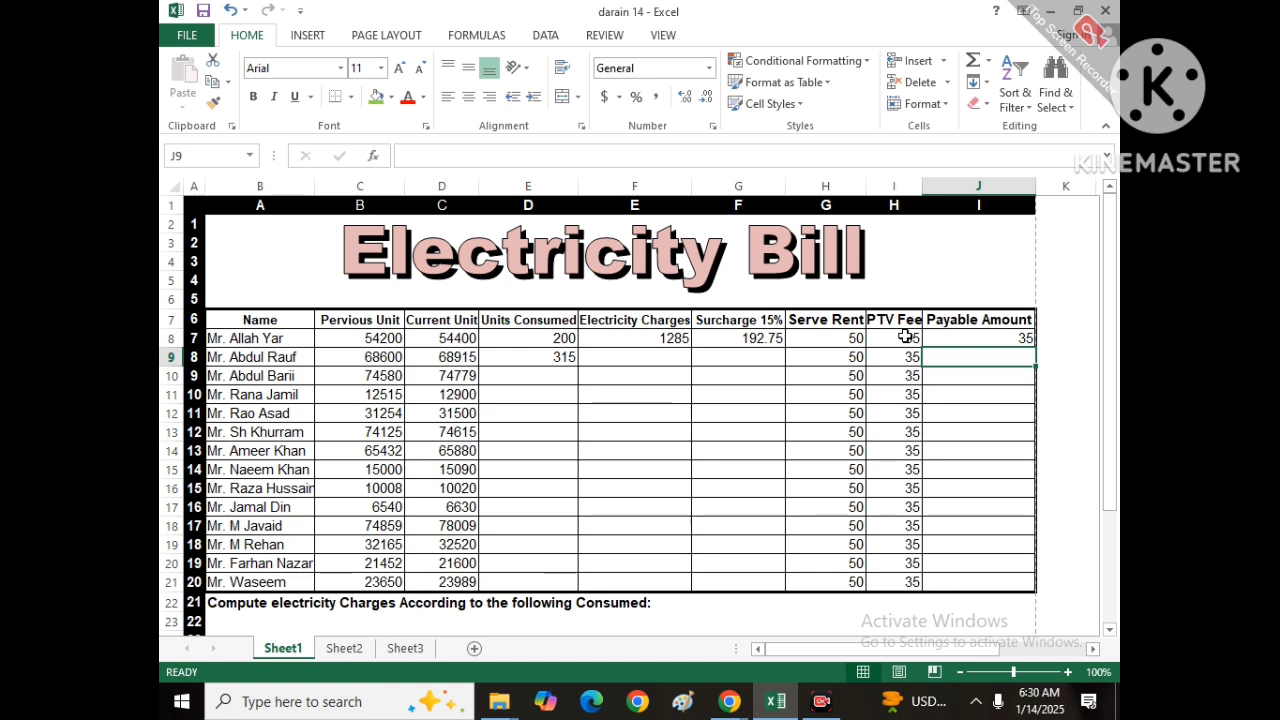
key("Up")
type("@sum(")
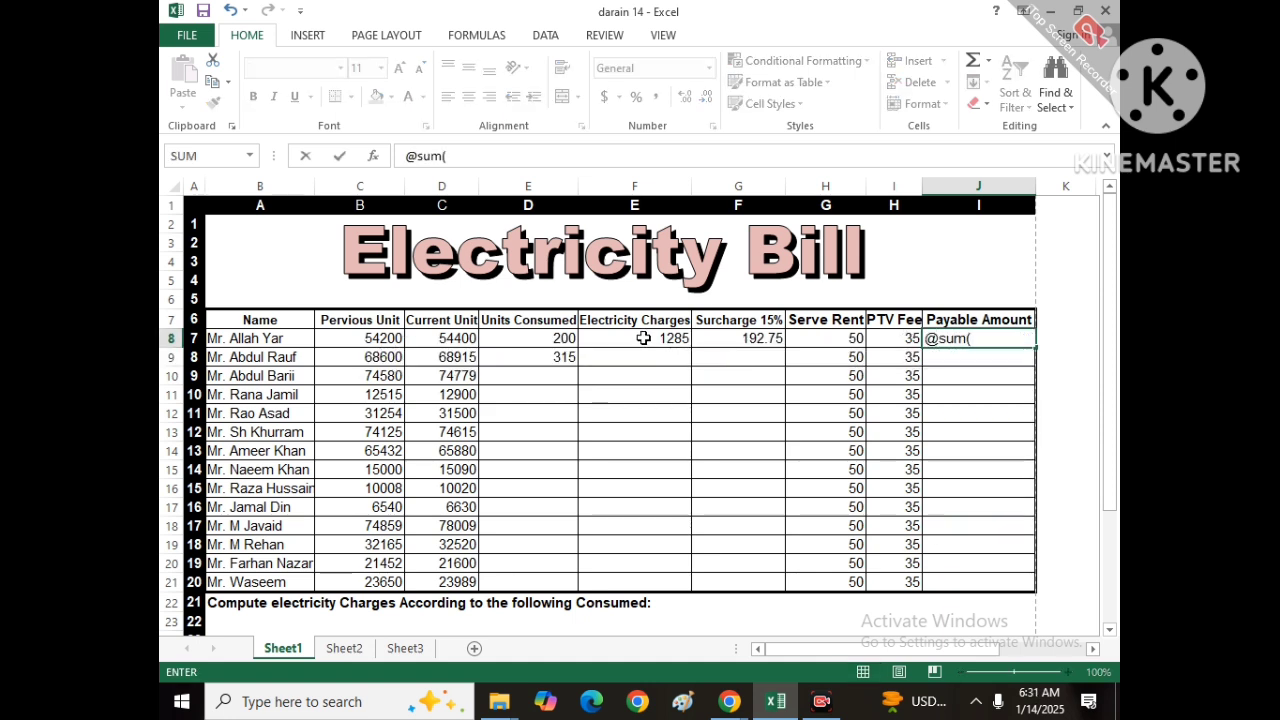
left_click_drag(646, 338, 869, 338)
left_click(875, 338)
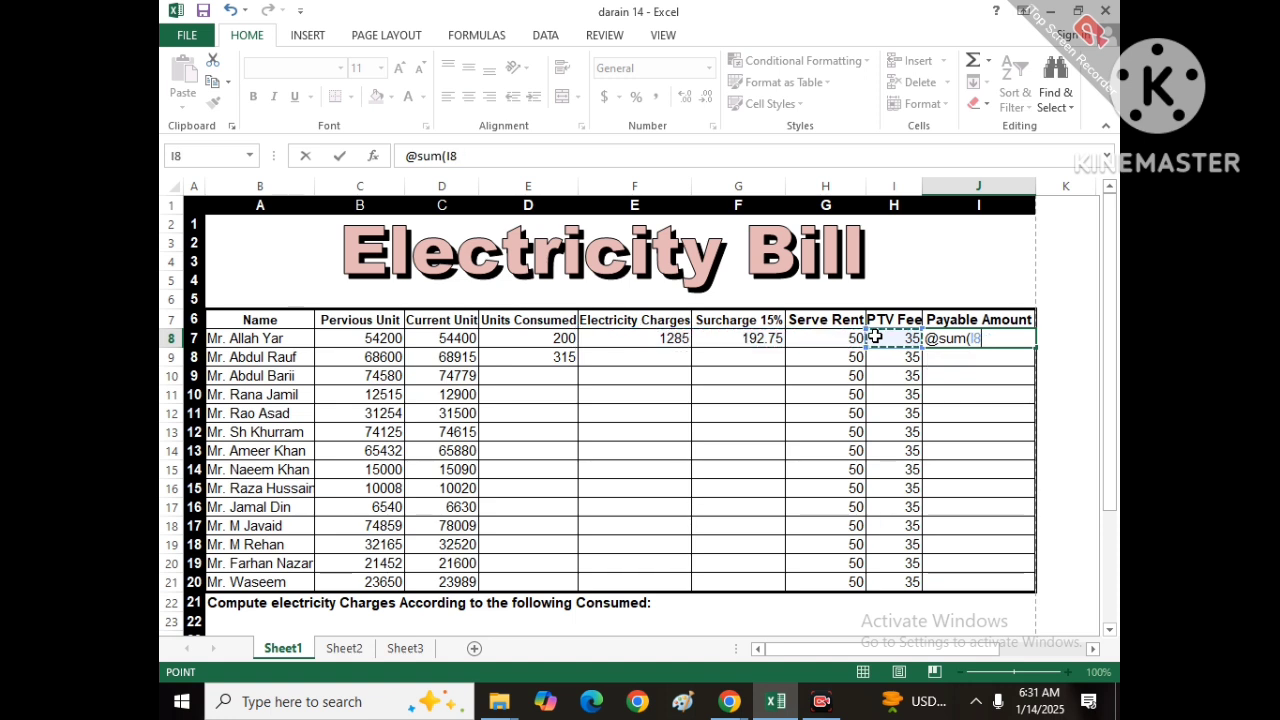
left_click_drag(665, 338, 918, 340)
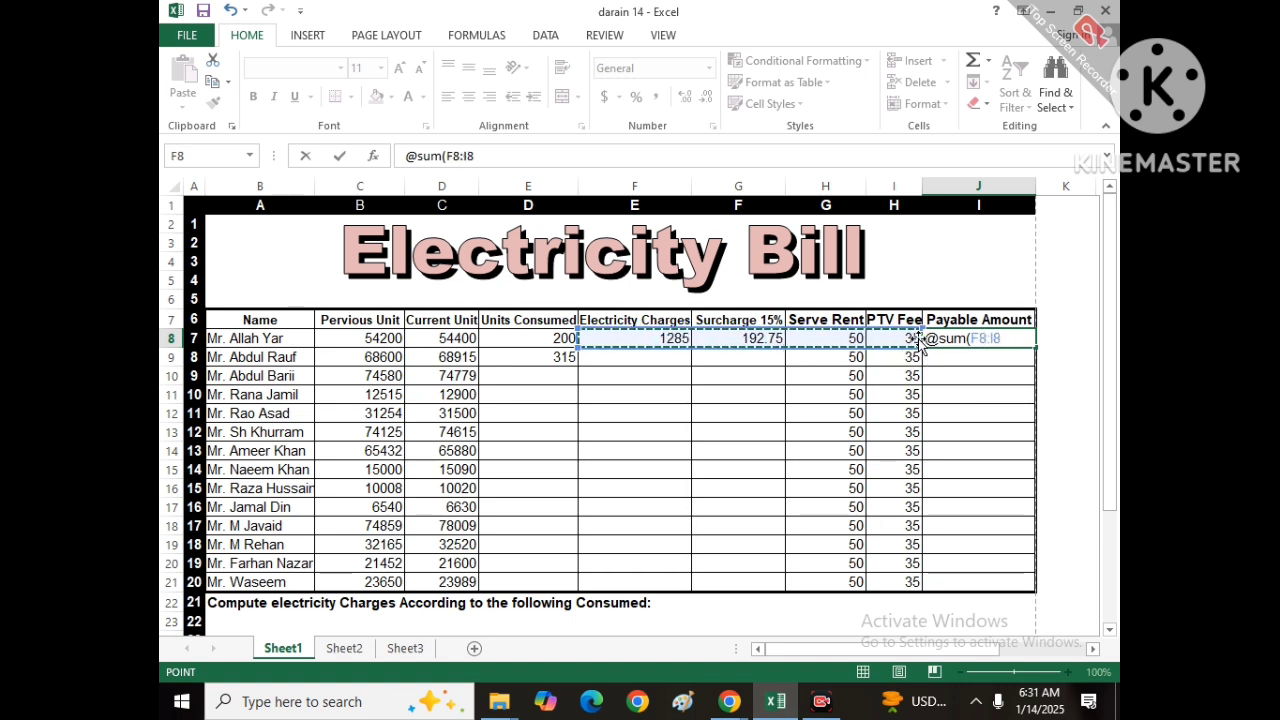
key("Return")
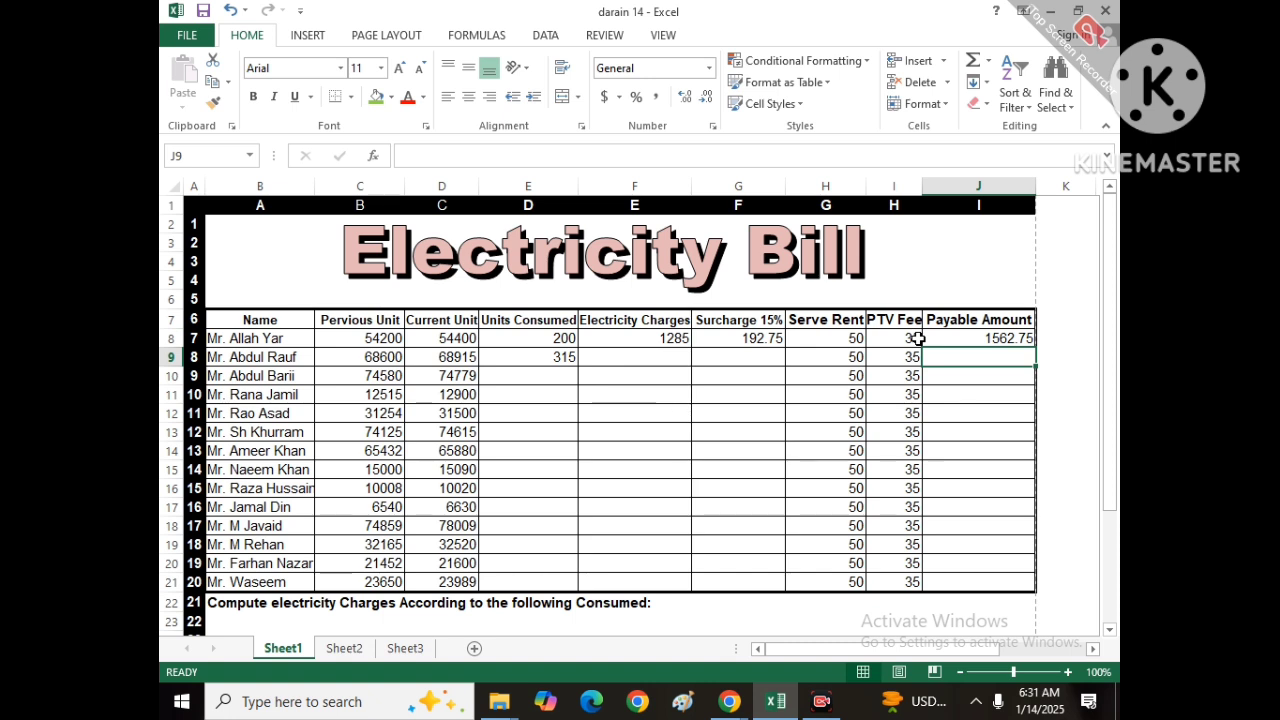